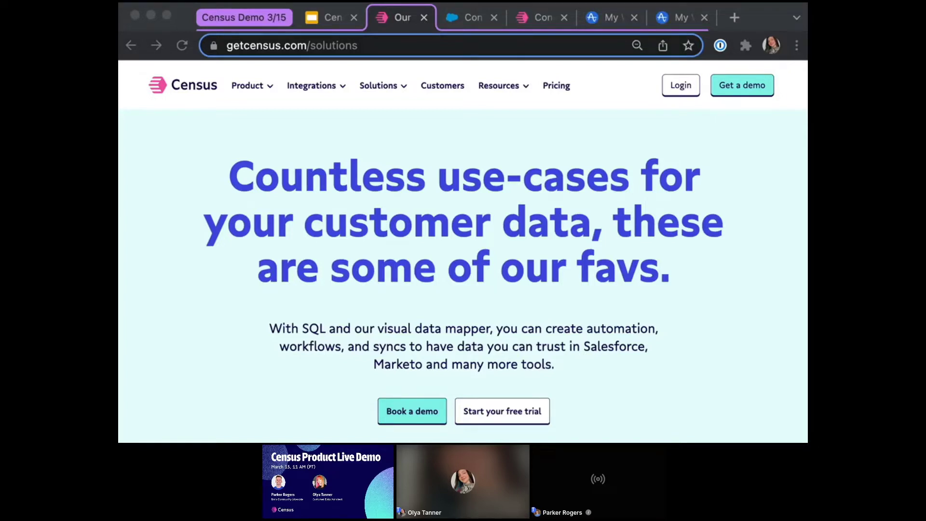
Look through the customer data use cases on the Census solutions page and the list of teams it serves.
{"action": "left_click", "coordinate": [756, 248]}
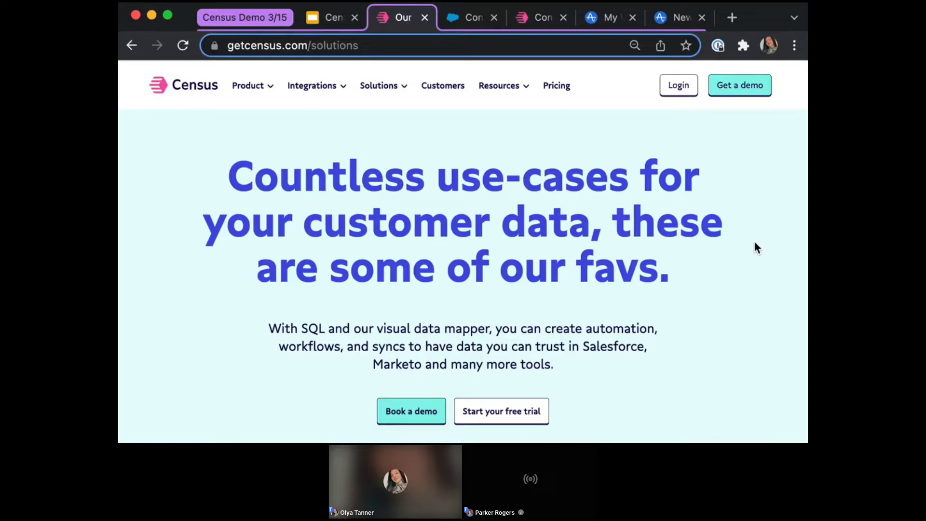
{"action": "scroll", "coordinate": [723, 258], "scroll_direction": "down", "scroll_amount": 6}
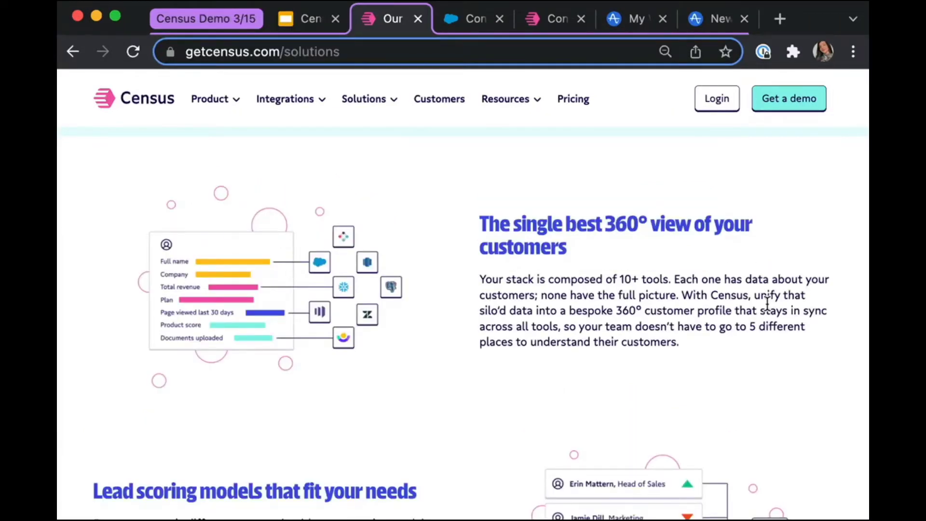
{"action": "scroll", "coordinate": [767, 303], "scroll_direction": "down", "scroll_amount": 5}
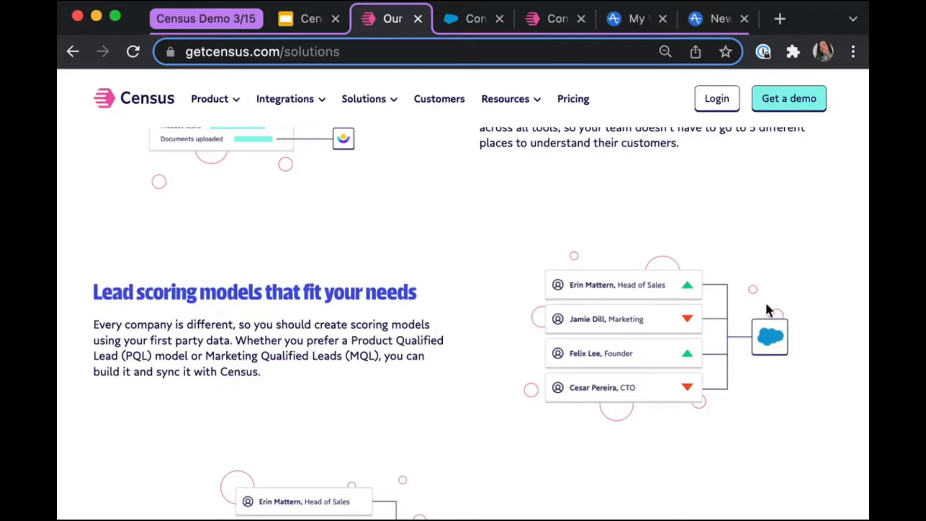
{"action": "scroll", "coordinate": [766, 305], "scroll_direction": "down", "scroll_amount": 5}
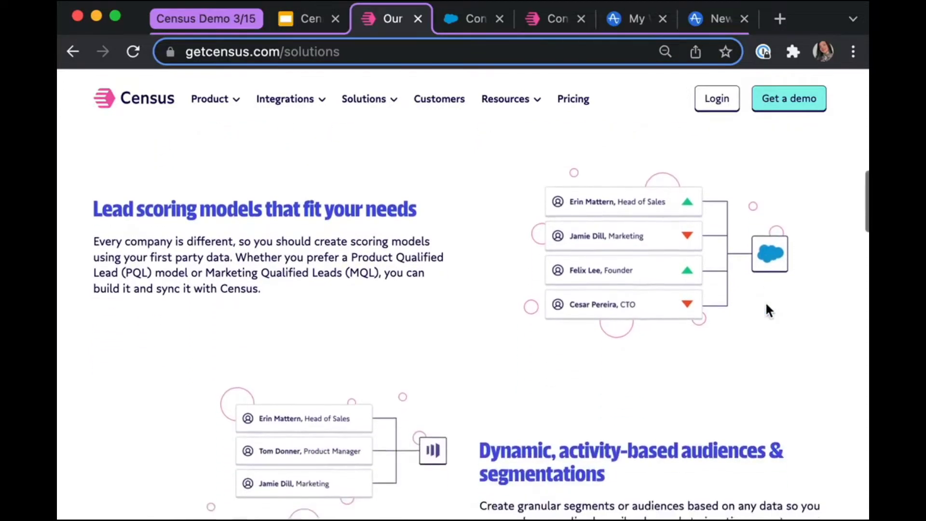
{"action": "scroll", "coordinate": [769, 310], "scroll_direction": "down", "scroll_amount": 1}
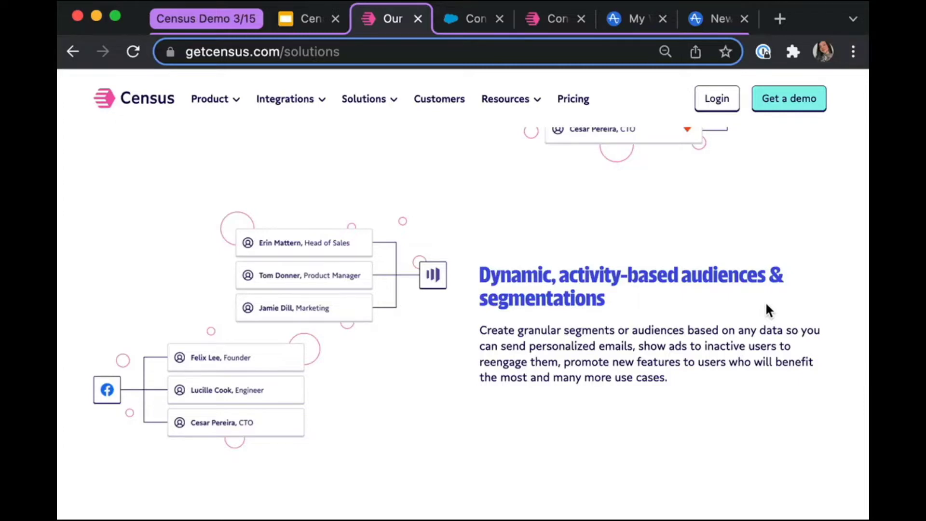
{"action": "scroll", "coordinate": [719, 256], "scroll_direction": "up", "scroll_amount": 10}
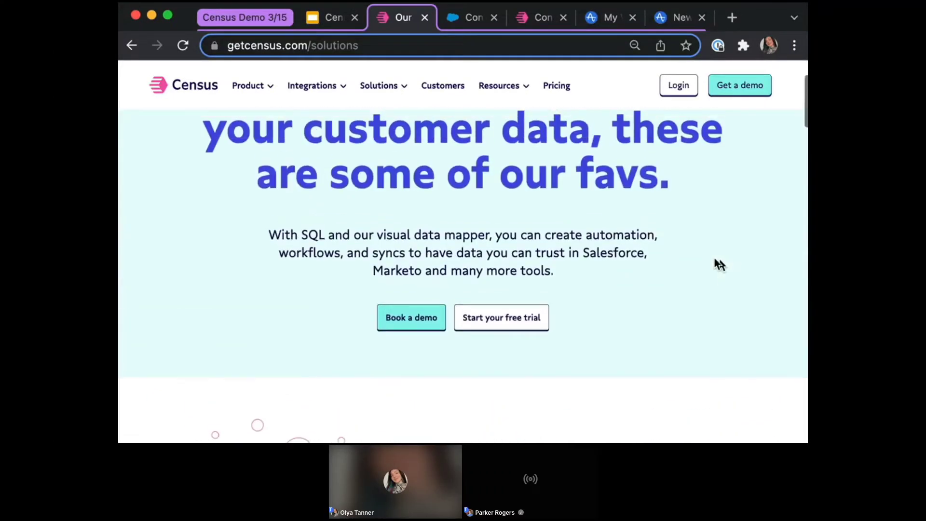
{"action": "mouse_move", "coordinate": [401, 93]}
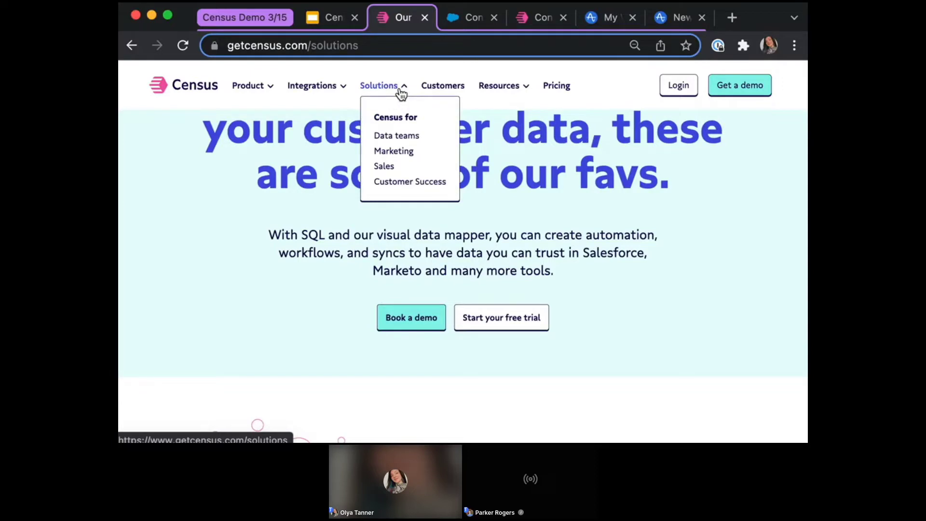
Switch to Salesforce and review the Trial Start Date column across the contacts in the Contacts Trial Start report.
{"action": "left_click", "coordinate": [457, 18]}
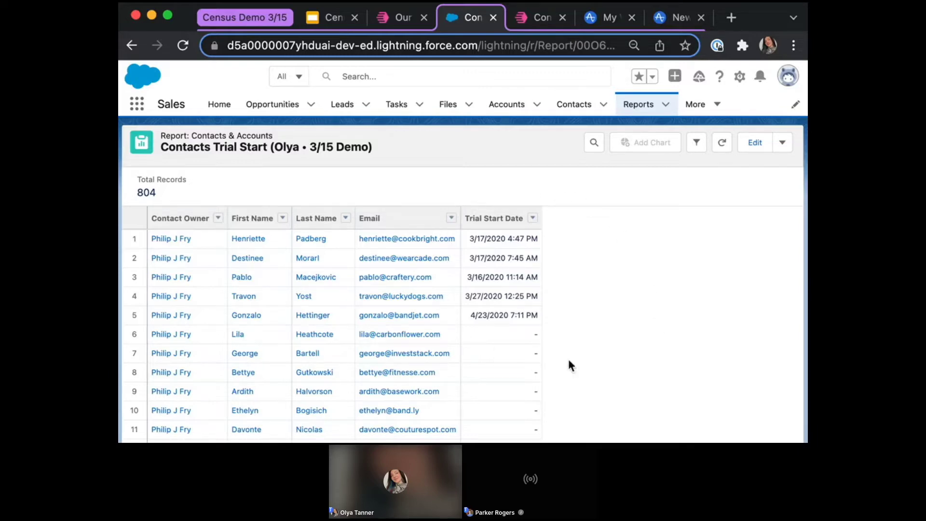
{"action": "scroll", "coordinate": [550, 352], "scroll_direction": "down", "scroll_amount": 20}
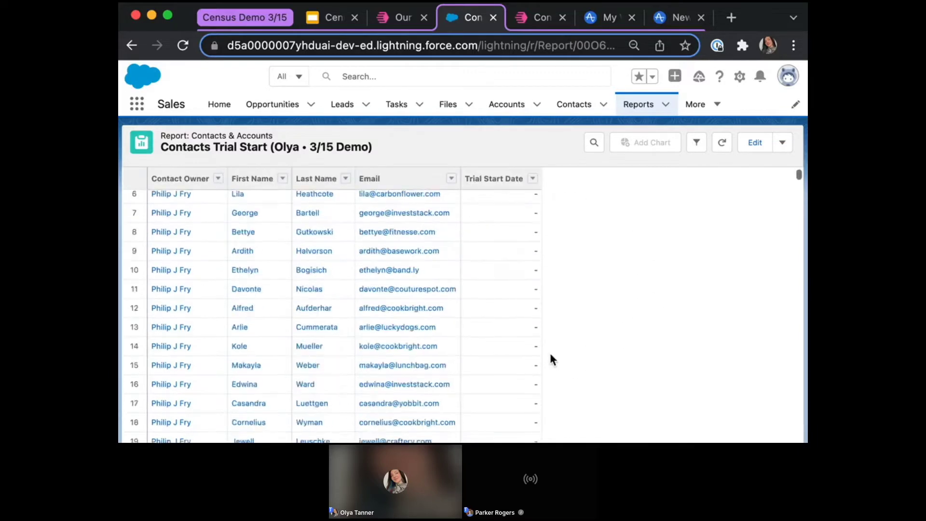
{"action": "scroll", "coordinate": [551, 354], "scroll_direction": "down", "scroll_amount": 5}
{"action": "scroll", "coordinate": [550, 355], "scroll_direction": "up", "scroll_amount": 20}
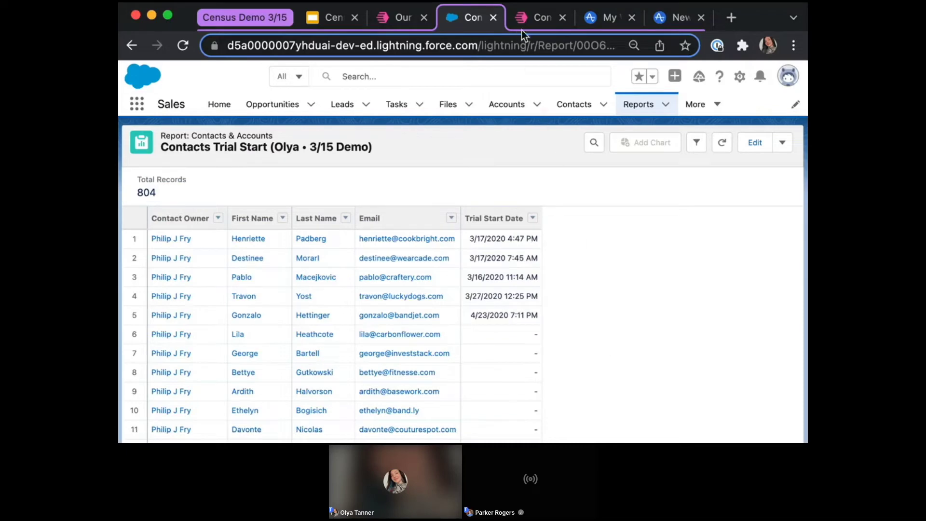
Switch to the Census connections page and view the data sources and destination services available to add.
{"action": "left_click", "coordinate": [537, 18]}
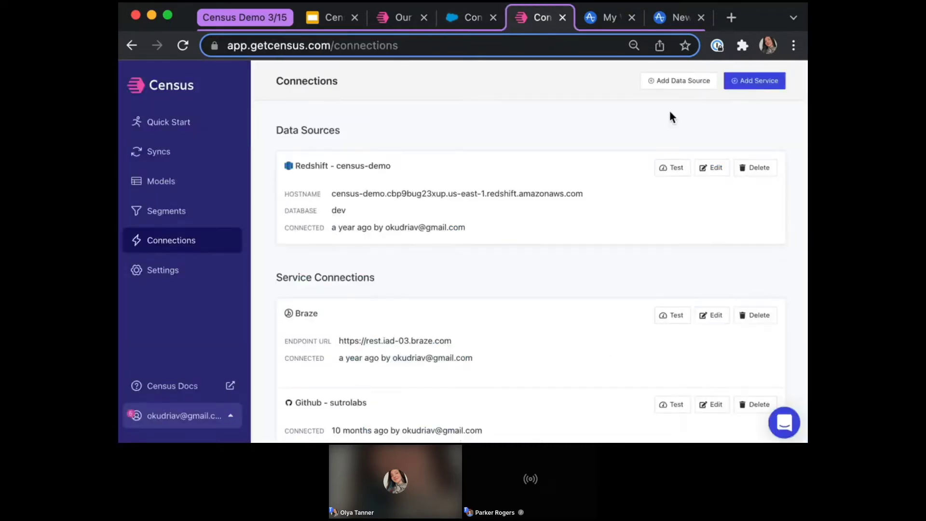
{"action": "left_click", "coordinate": [699, 82]}
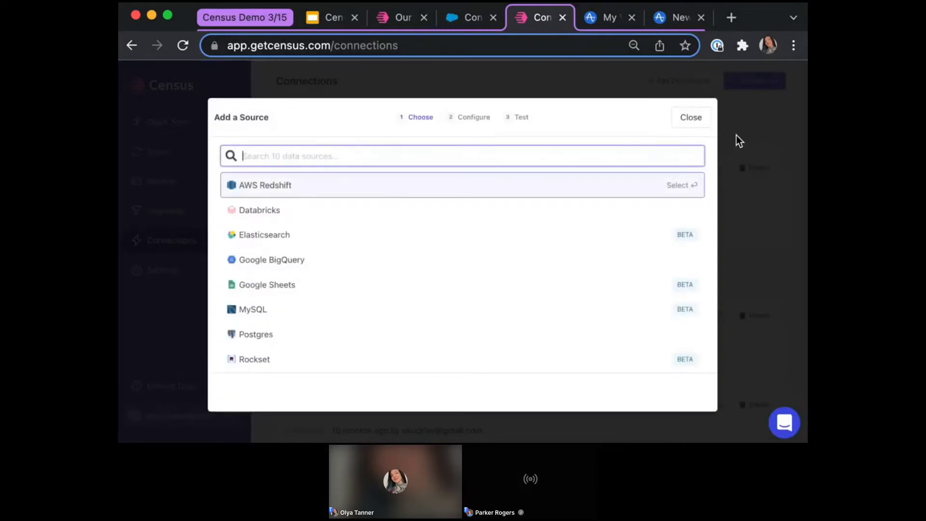
{"action": "left_click", "coordinate": [736, 135]}
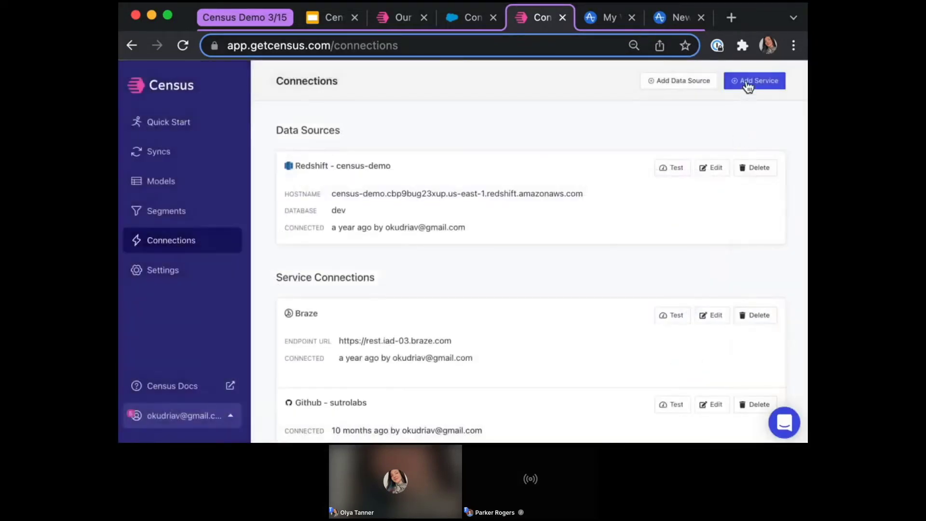
{"action": "left_click", "coordinate": [746, 81]}
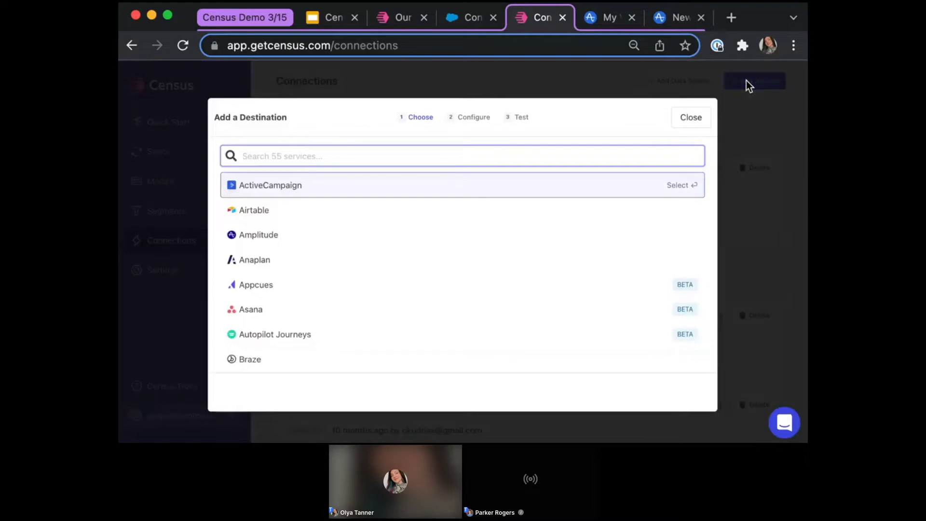
{"action": "left_click", "coordinate": [766, 122]}
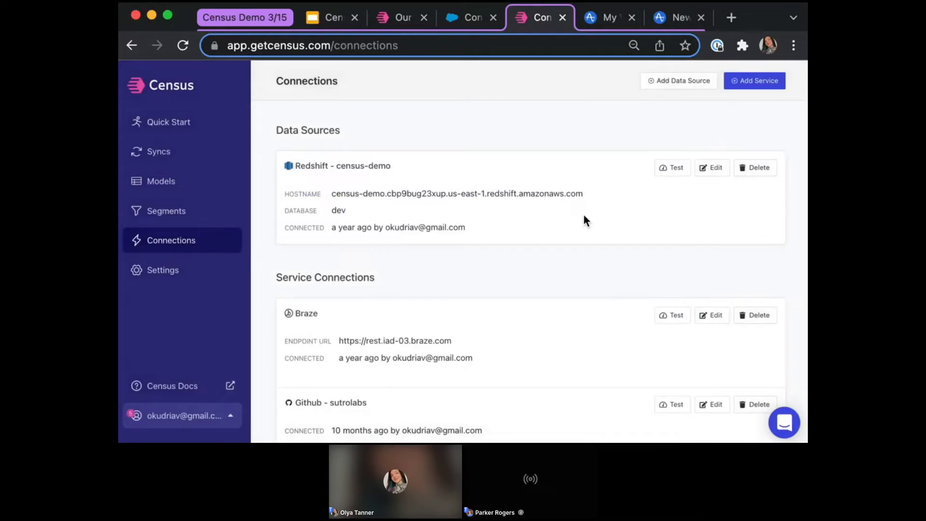
Check the connection settings of the Redshift census-demo data source without changing them, and look over the existing service connections.
{"action": "left_click", "coordinate": [710, 167]}
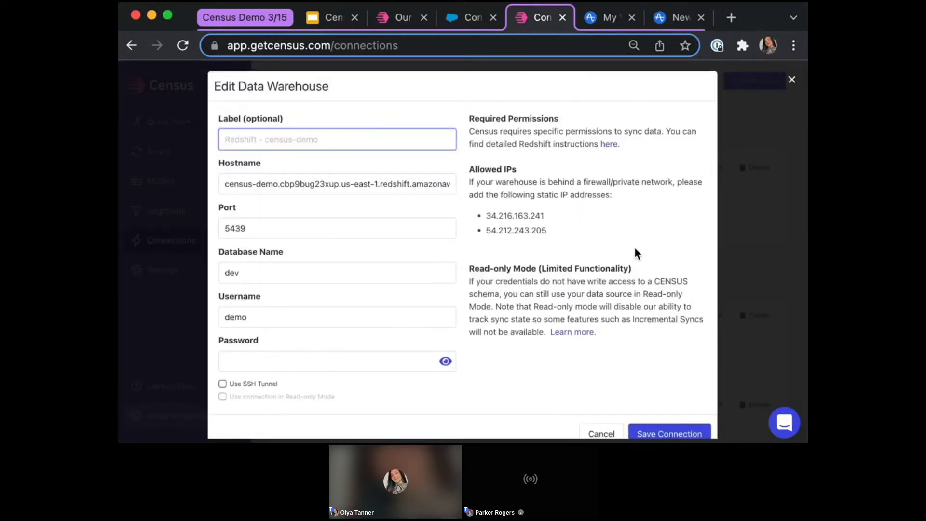
{"action": "scroll", "coordinate": [635, 253], "scroll_direction": "down", "scroll_amount": 1}
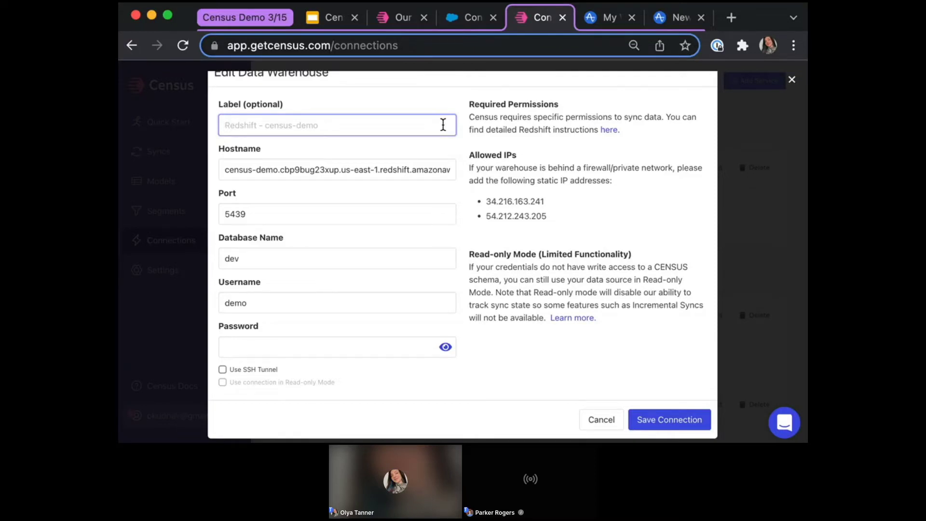
{"action": "left_click", "coordinate": [607, 428]}
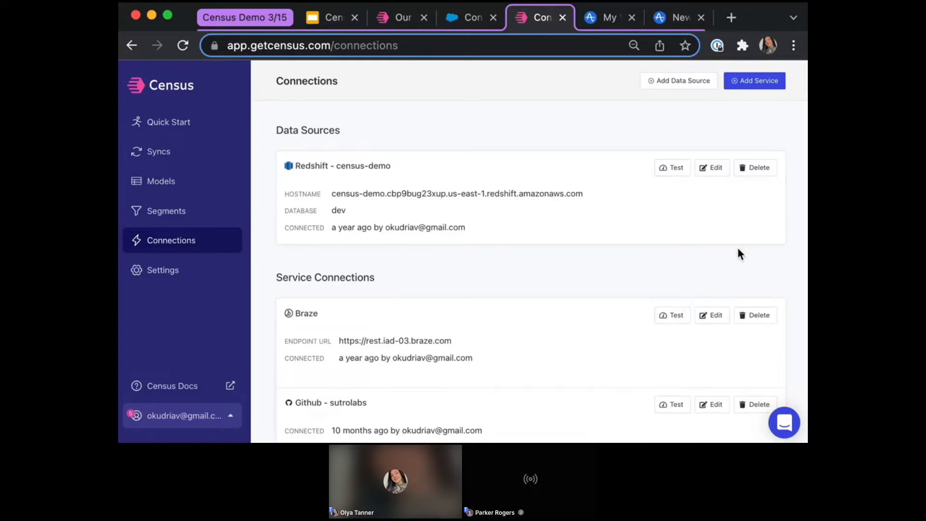
{"action": "scroll", "coordinate": [738, 249], "scroll_direction": "down", "scroll_amount": 7}
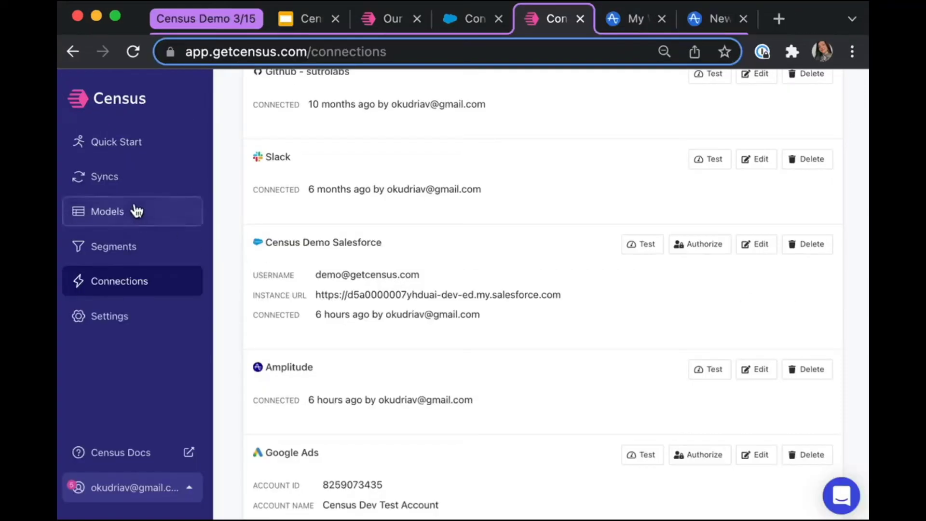
Open the models of the Redshift source and view the dbt Project and Looker Looks options before returning to the SQL models.
{"action": "left_click", "coordinate": [185, 180]}
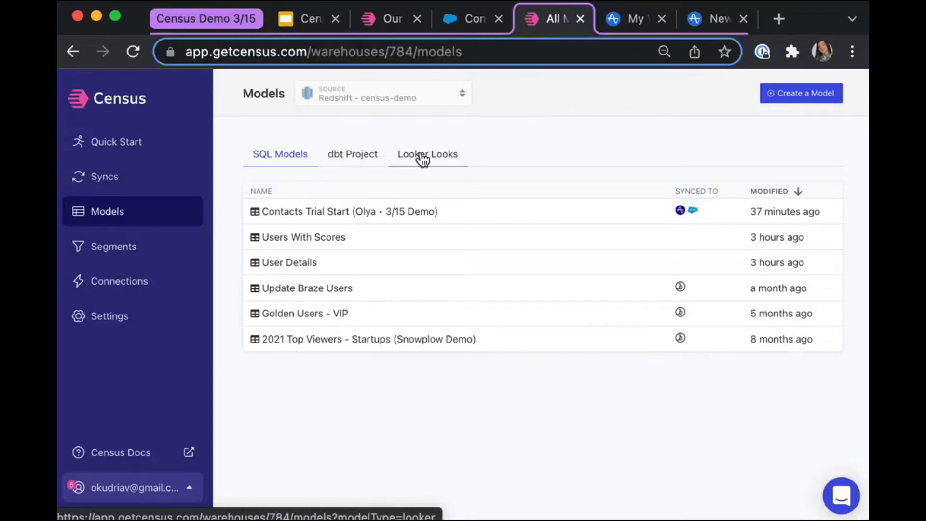
{"action": "left_click", "coordinate": [357, 157]}
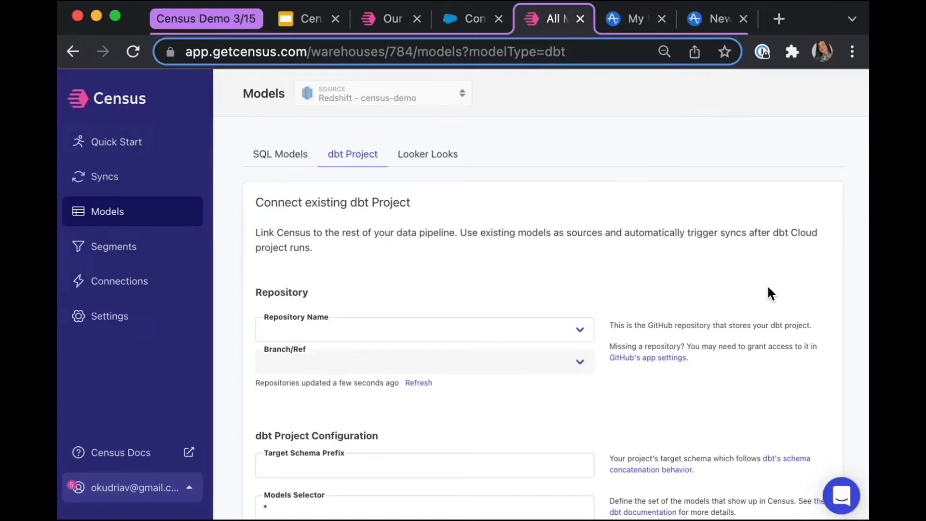
{"action": "left_click", "coordinate": [444, 164]}
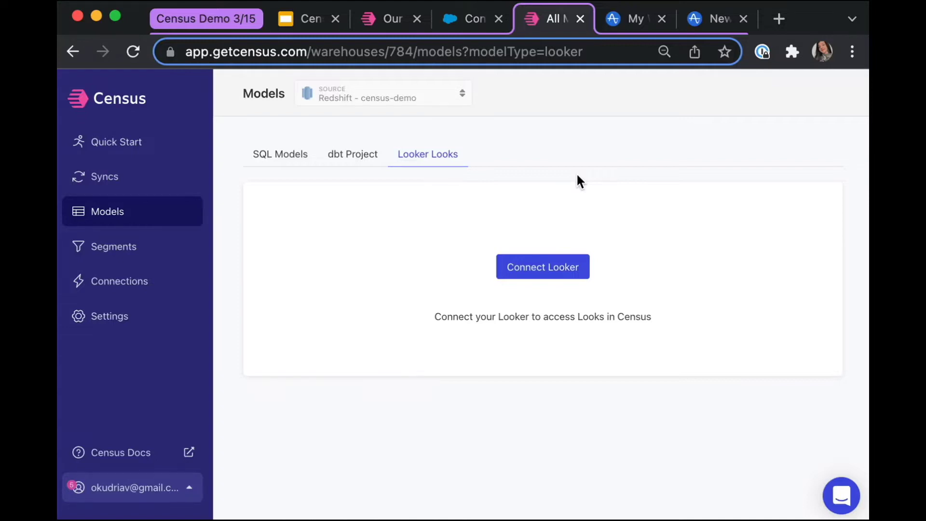
{"action": "left_click", "coordinate": [272, 155]}
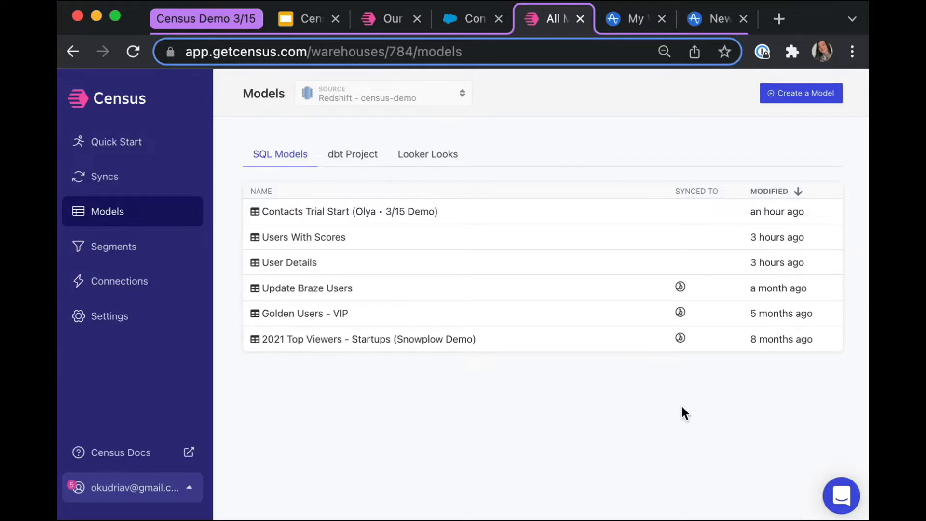
View the SQL query of the User Details model and return to the model list.
{"action": "left_click", "coordinate": [455, 268]}
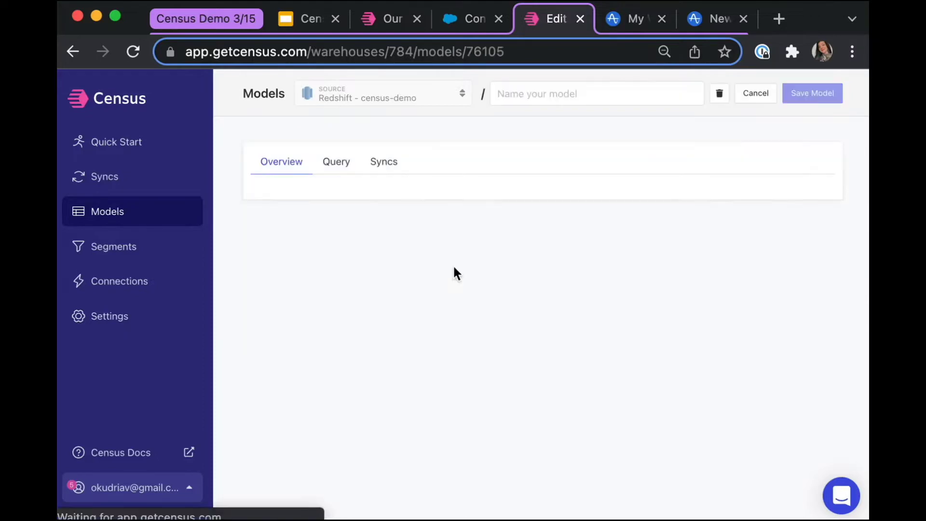
{"action": "left_click", "coordinate": [349, 174]}
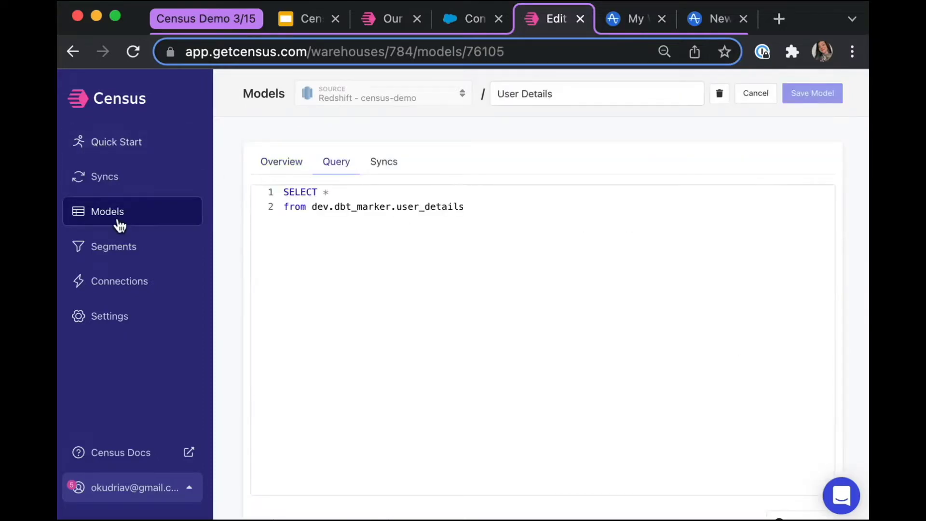
{"action": "left_click", "coordinate": [120, 225]}
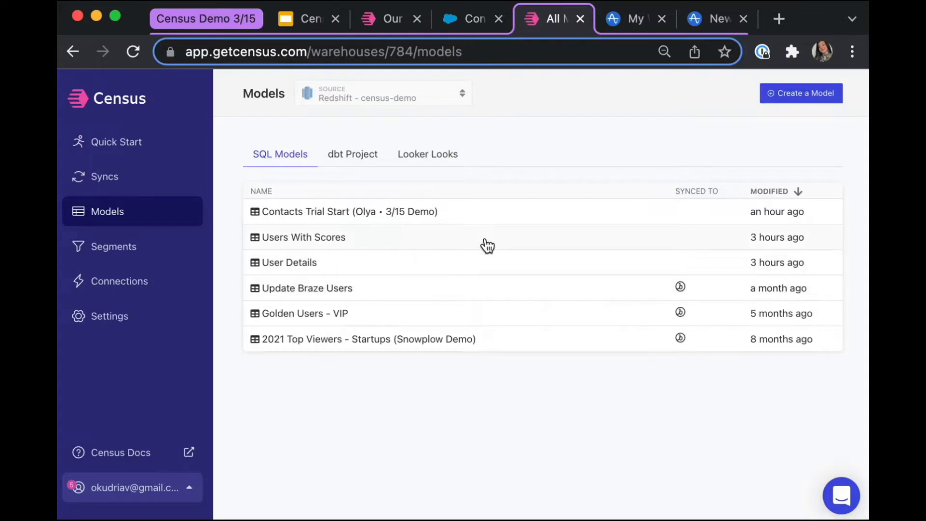
Open the Users With Scores model and read through its whole lead scoring SQL query.
{"action": "left_click", "coordinate": [486, 240]}
{"action": "left_click", "coordinate": [340, 168]}
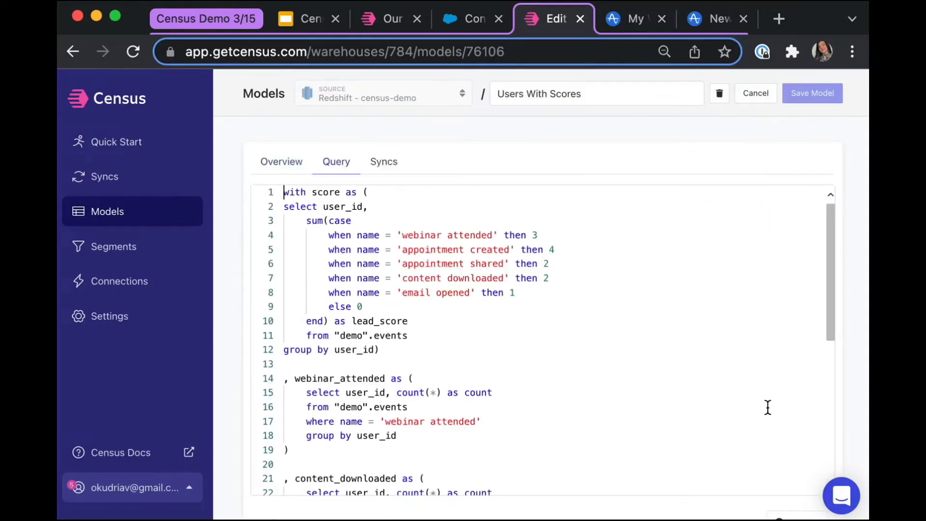
{"action": "scroll", "coordinate": [767, 407], "scroll_direction": "down", "scroll_amount": 1}
{"action": "scroll", "coordinate": [768, 407], "scroll_direction": "down", "scroll_amount": 1}
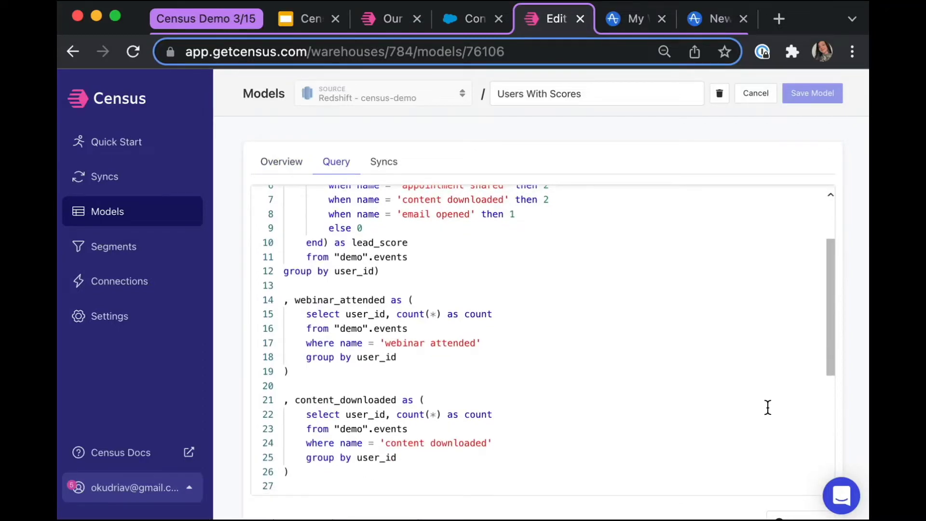
{"action": "scroll", "coordinate": [768, 408], "scroll_direction": "down", "scroll_amount": 5}
{"action": "scroll", "coordinate": [768, 408], "scroll_direction": "right", "scroll_amount": 1}
{"action": "scroll", "coordinate": [767, 407], "scroll_direction": "up", "scroll_amount": 7}
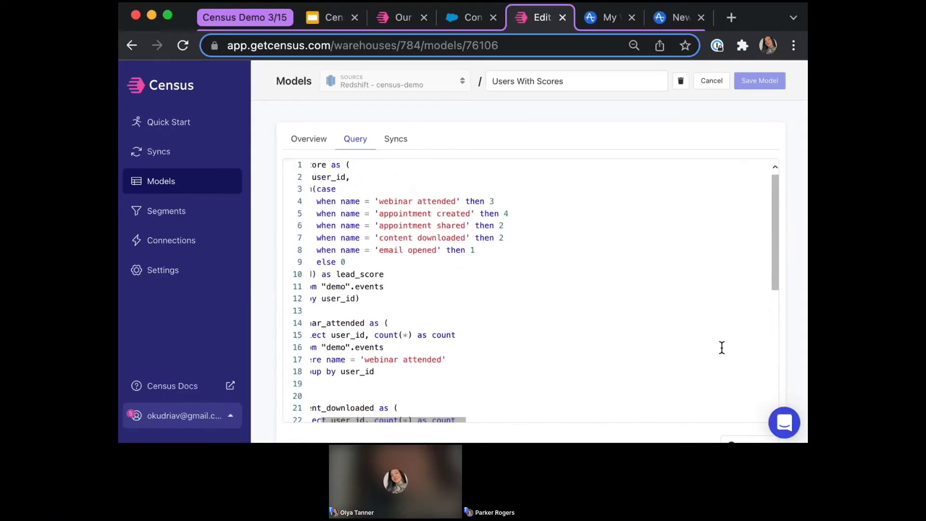
Open the Contacts Trial Start model, examine its SQL query and preview the rows it returns.
{"action": "left_click", "coordinate": [224, 184]}
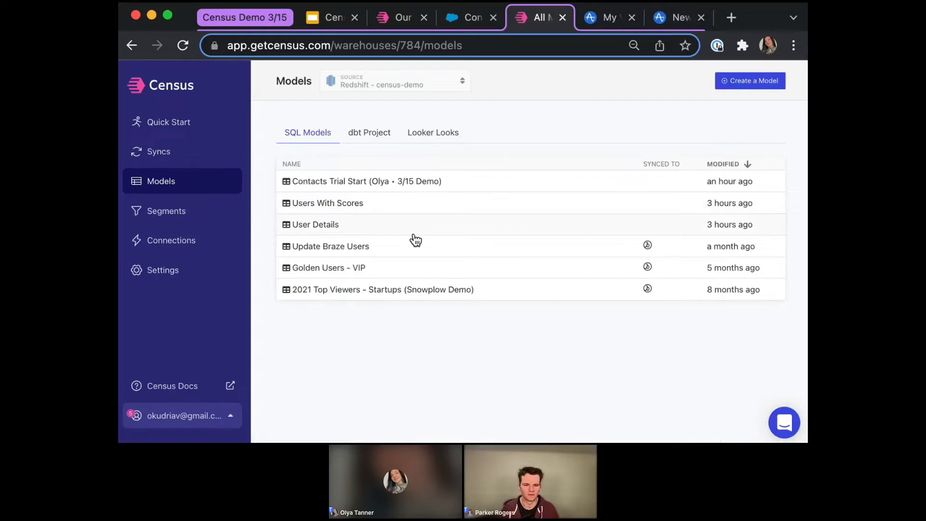
{"action": "left_click", "coordinate": [390, 184]}
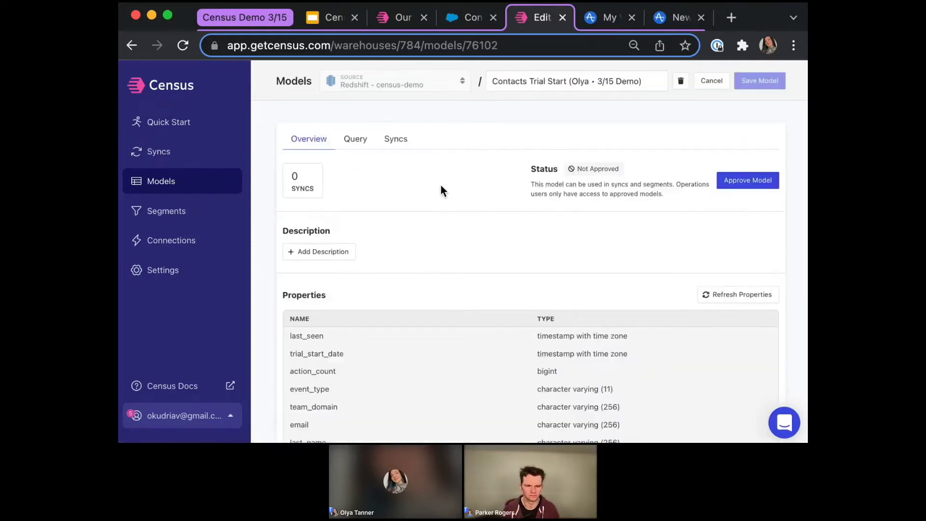
{"action": "left_click", "coordinate": [357, 139]}
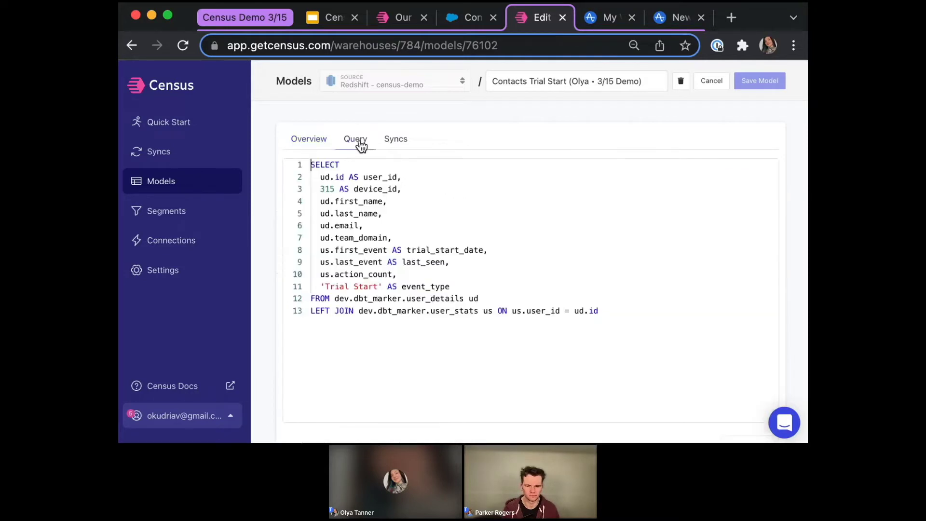
{"action": "scroll", "coordinate": [779, 325], "scroll_direction": "down", "scroll_amount": 1}
{"action": "scroll", "coordinate": [780, 325], "scroll_direction": "down", "scroll_amount": 2}
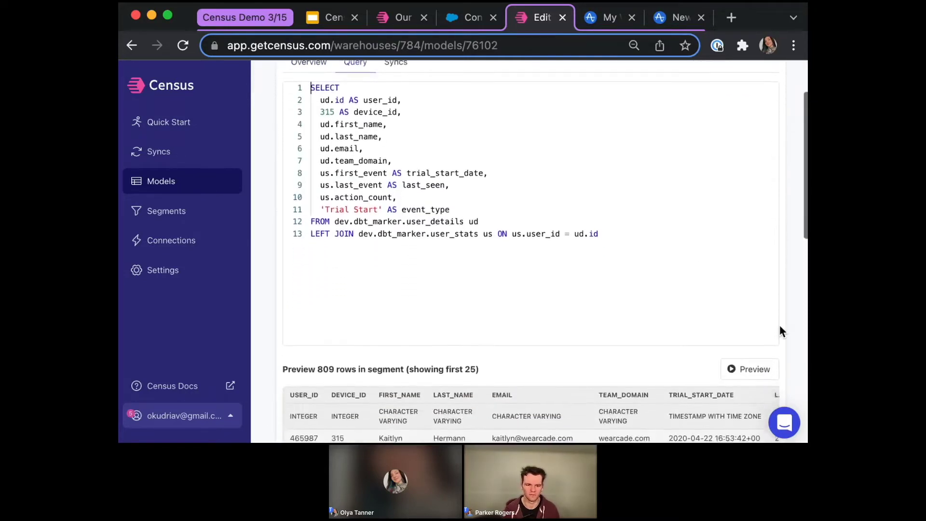
{"action": "left_click", "coordinate": [763, 349]}
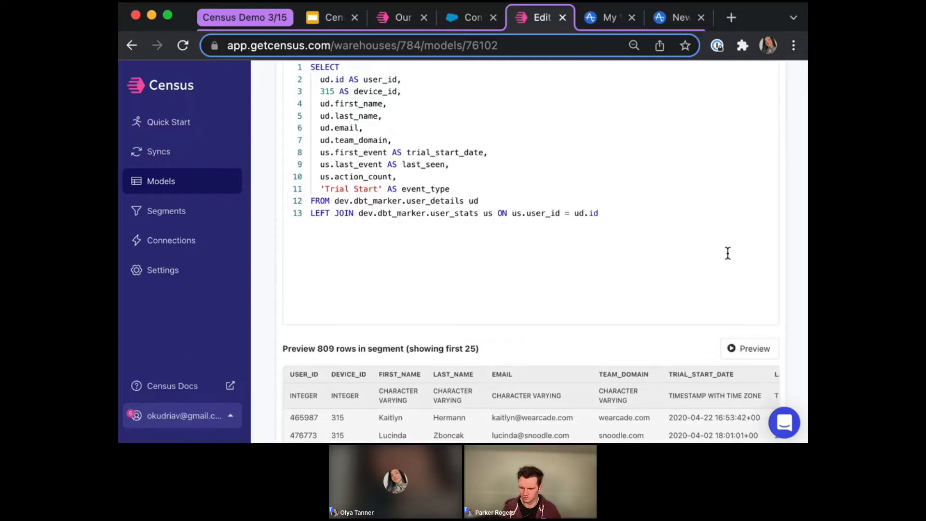
{"action": "scroll", "coordinate": [681, 297], "scroll_direction": "up", "scroll_amount": 3}
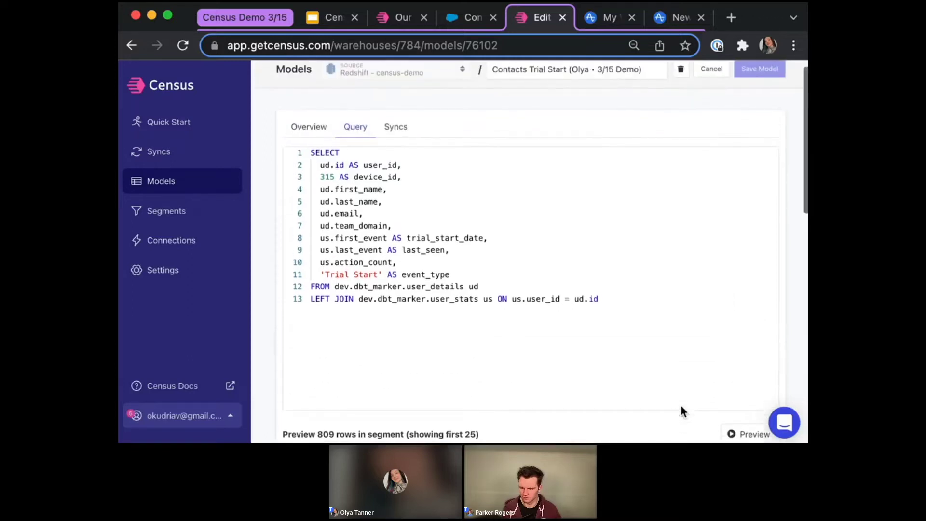
Approve the Contacts Trial Start model for use in syncs and segments.
{"action": "left_click", "coordinate": [311, 141]}
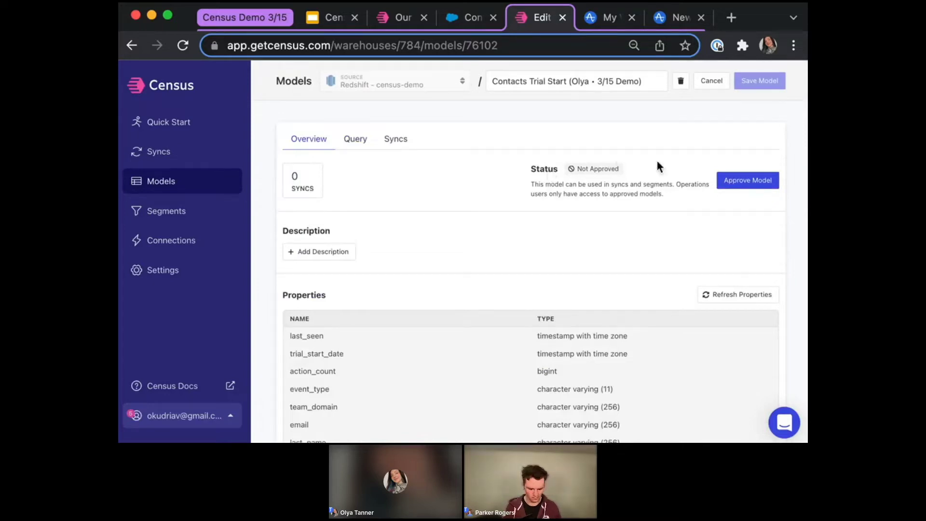
{"action": "left_click", "coordinate": [761, 183]}
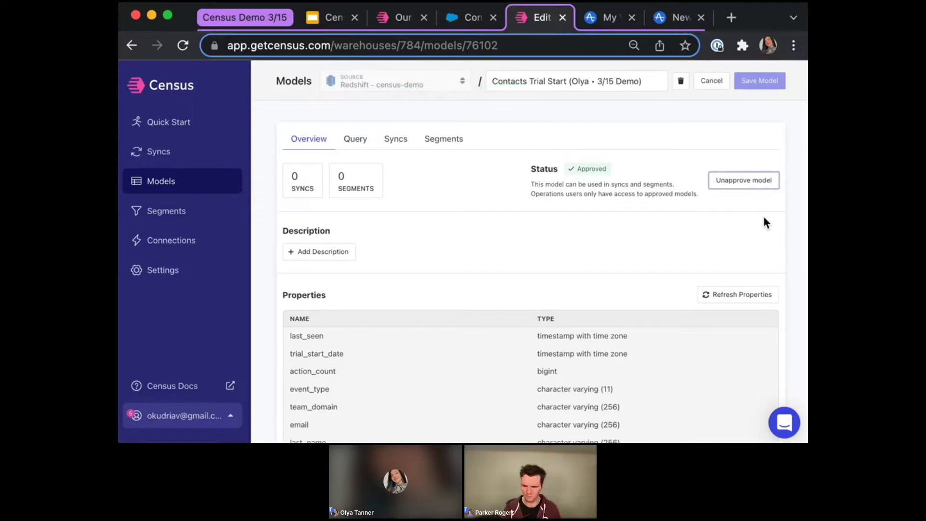
Start a new sync from the Redshift - census-demo connection with the Contacts Trial Start model as its source.
{"action": "left_click", "coordinate": [202, 160]}
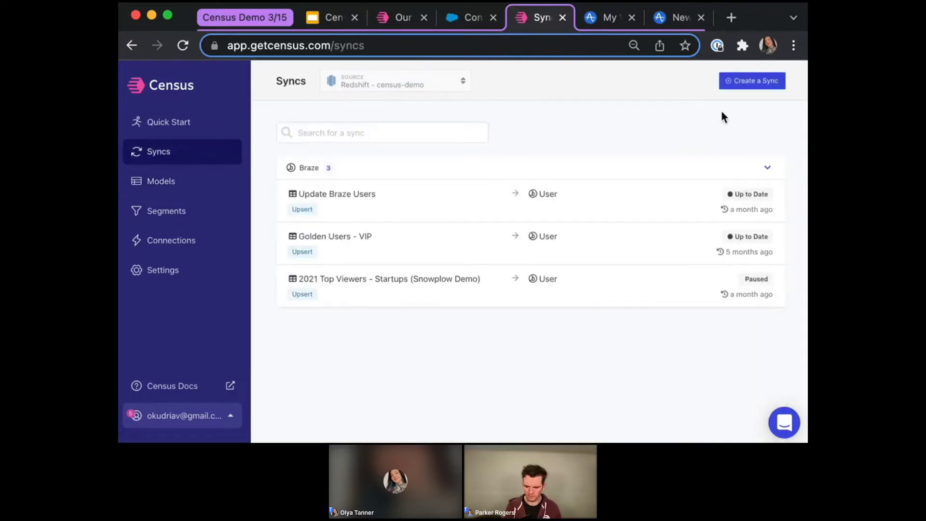
{"action": "left_click", "coordinate": [752, 83]}
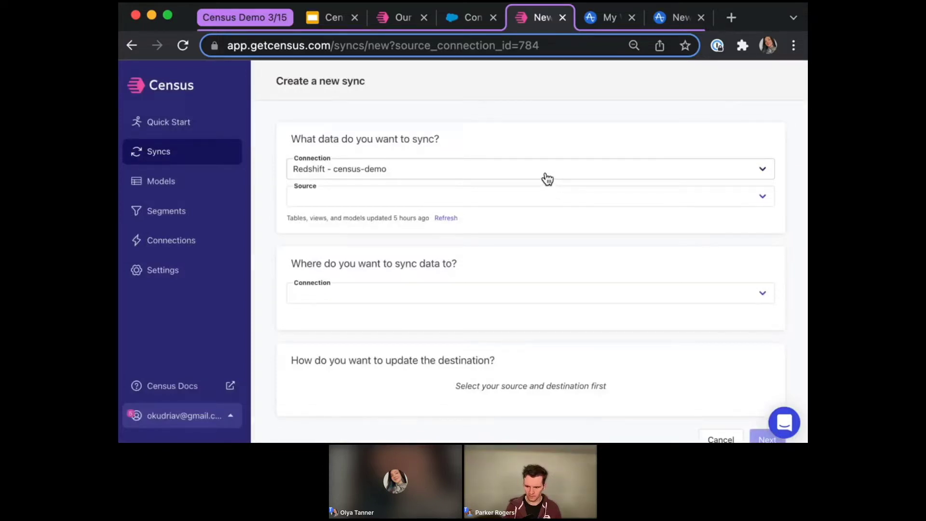
{"action": "left_click", "coordinate": [543, 203]}
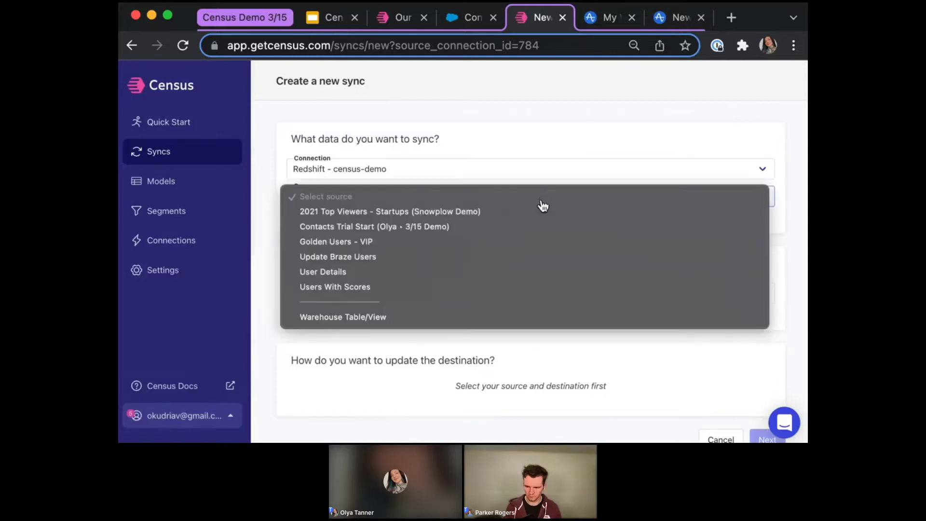
{"action": "left_click", "coordinate": [542, 230]}
Set the sync destination to the Contact object of the Census Demo Salesforce connection.
{"action": "scroll", "coordinate": [543, 252], "scroll_direction": "down", "scroll_amount": 2}
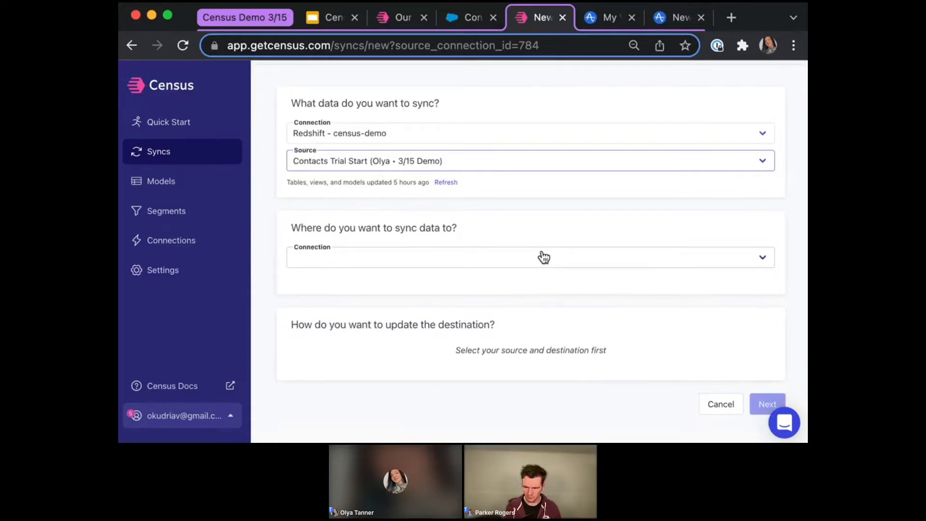
{"action": "left_click", "coordinate": [544, 257]}
{"action": "left_click", "coordinate": [545, 303]}
{"action": "left_click", "coordinate": [545, 290]}
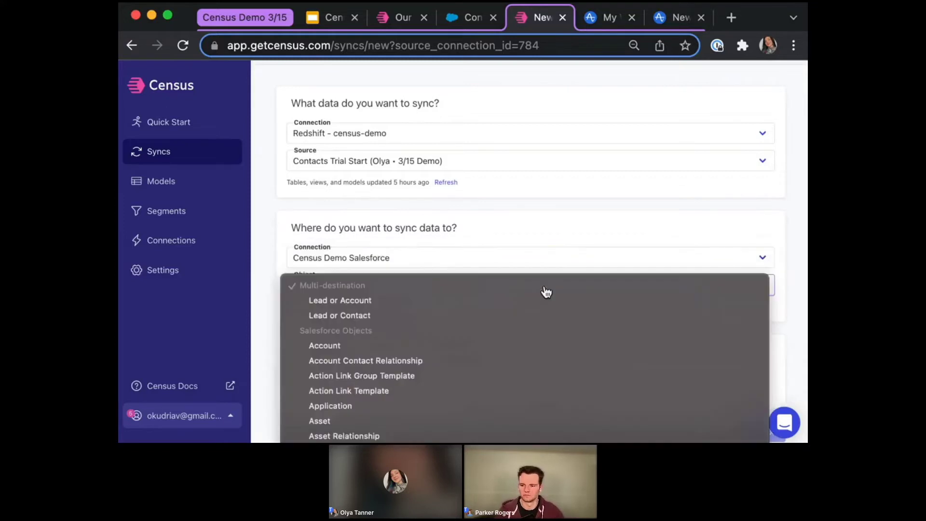
{"action": "scroll", "coordinate": [545, 290], "scroll_direction": "down", "scroll_amount": 10}
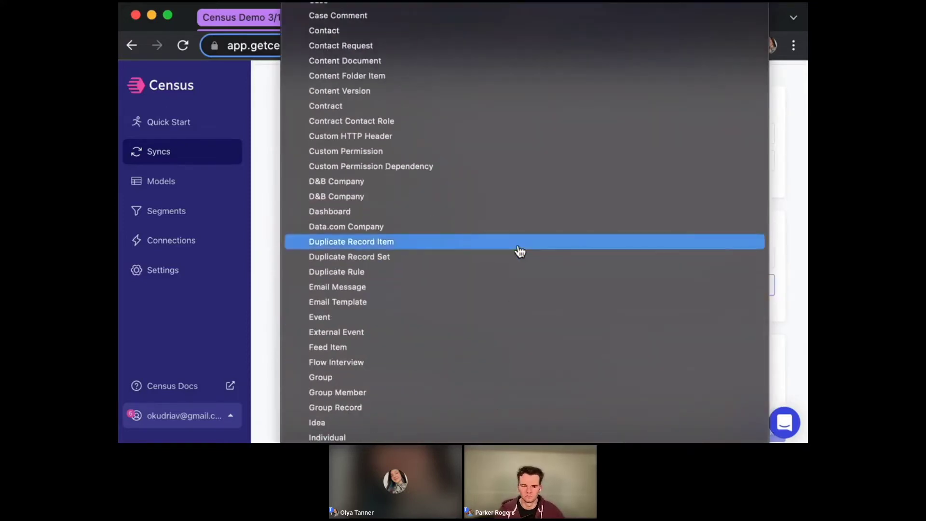
{"action": "scroll", "coordinate": [521, 253], "scroll_direction": "up", "scroll_amount": 5}
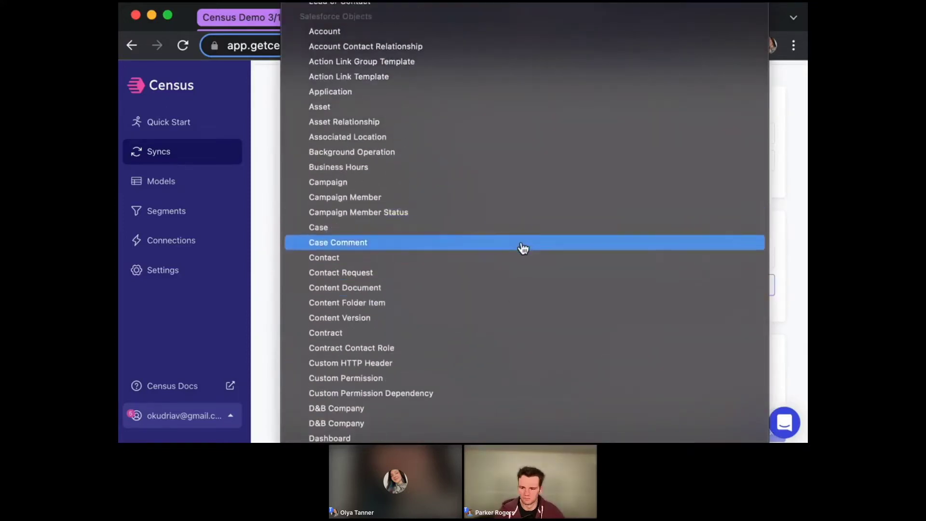
{"action": "left_click", "coordinate": [523, 258]}
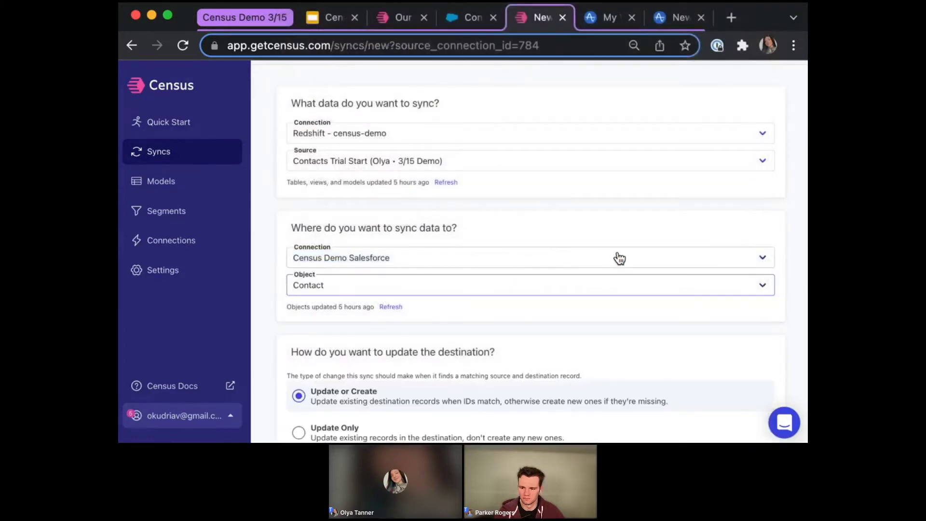
Review the update behaviours, keep Update or Create, and match the model's email column to the Contact's Email field.
{"action": "scroll", "coordinate": [794, 273], "scroll_direction": "down", "scroll_amount": 5}
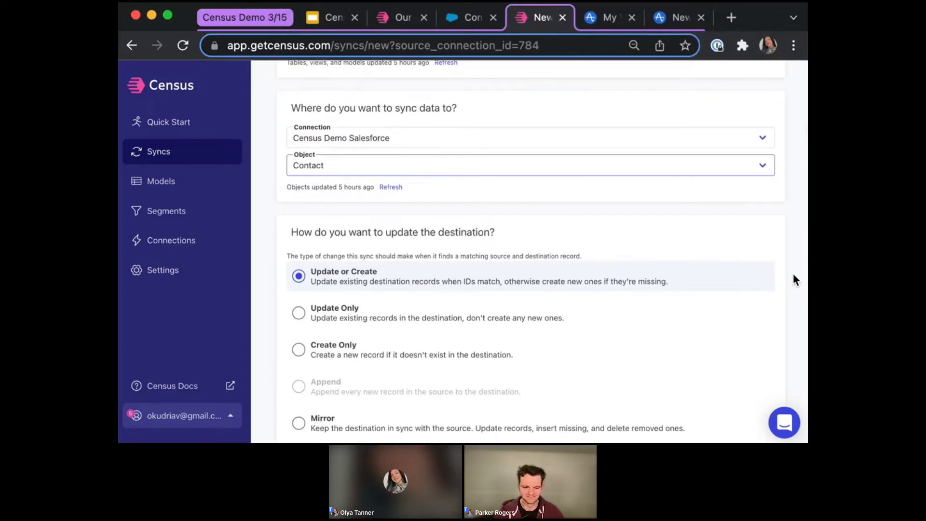
{"action": "scroll", "coordinate": [793, 276], "scroll_direction": "down", "scroll_amount": 3}
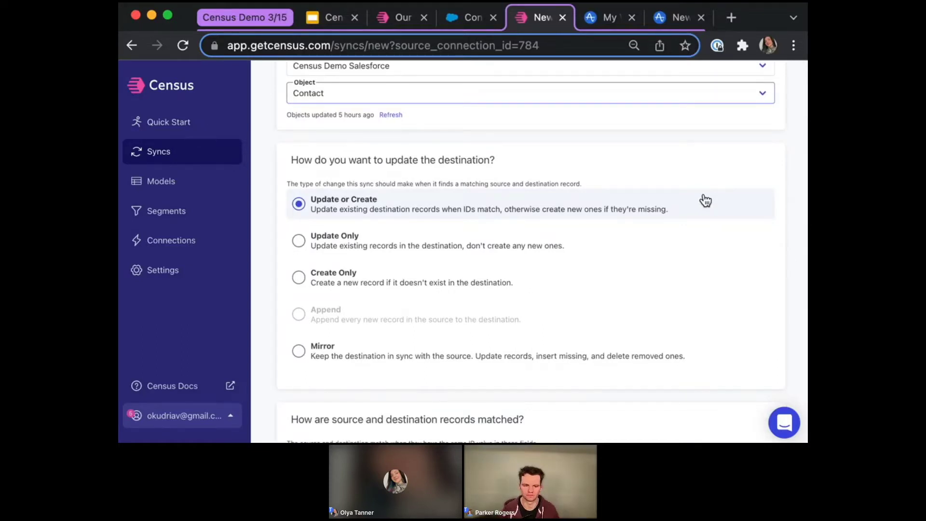
{"action": "scroll", "coordinate": [705, 200], "scroll_direction": "down", "scroll_amount": 6}
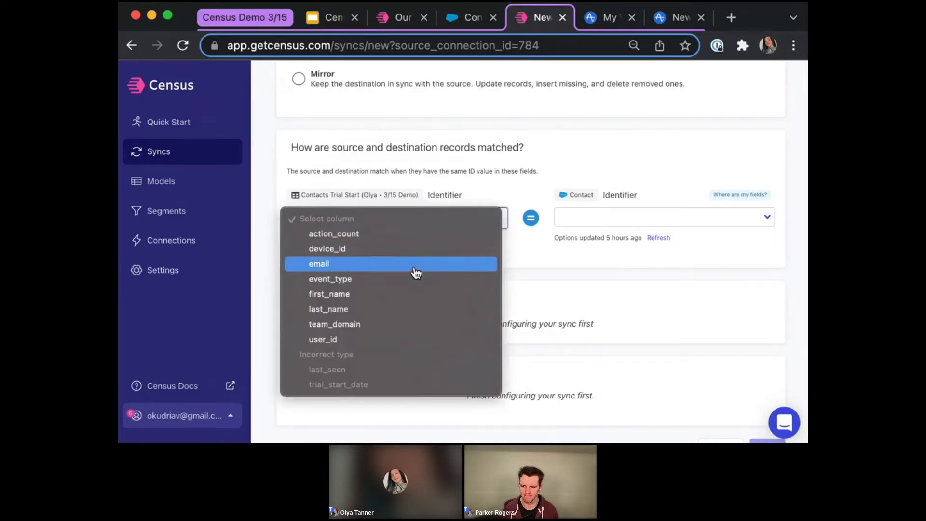
{"action": "left_click", "coordinate": [416, 273]}
{"action": "left_click", "coordinate": [597, 217]}
{"action": "left_click", "coordinate": [603, 252]}
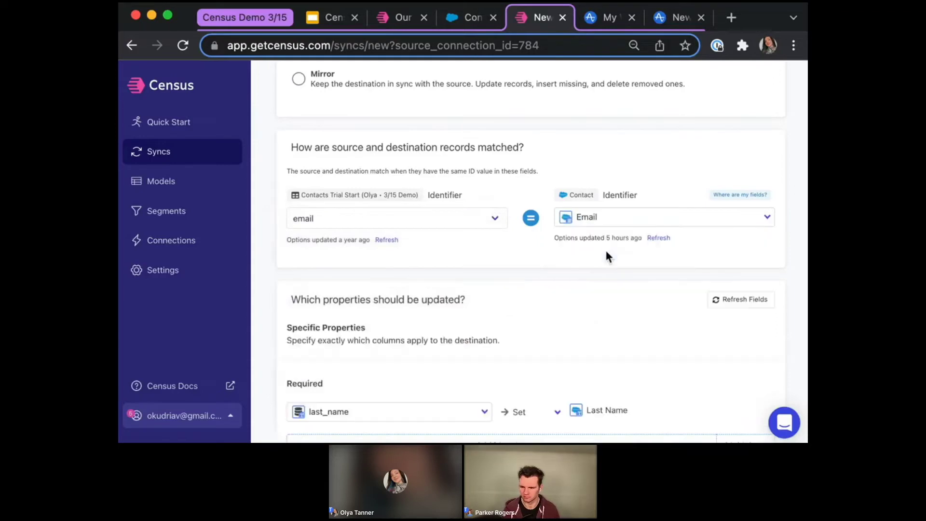
Add mappings for all matching properties and view the source column options of the First Name mapping.
{"action": "scroll", "coordinate": [633, 291], "scroll_direction": "down", "scroll_amount": 3}
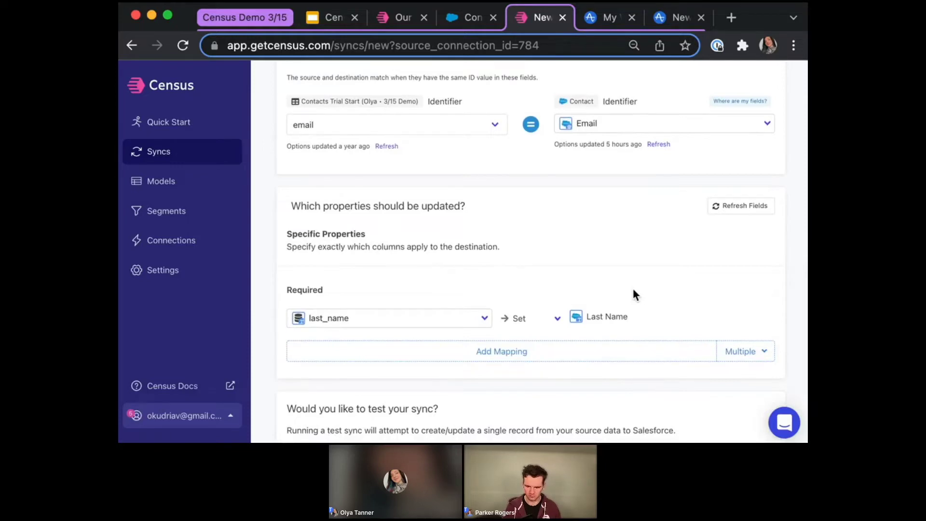
{"action": "scroll", "coordinate": [634, 290], "scroll_direction": "down", "scroll_amount": 2}
{"action": "left_click", "coordinate": [748, 299]}
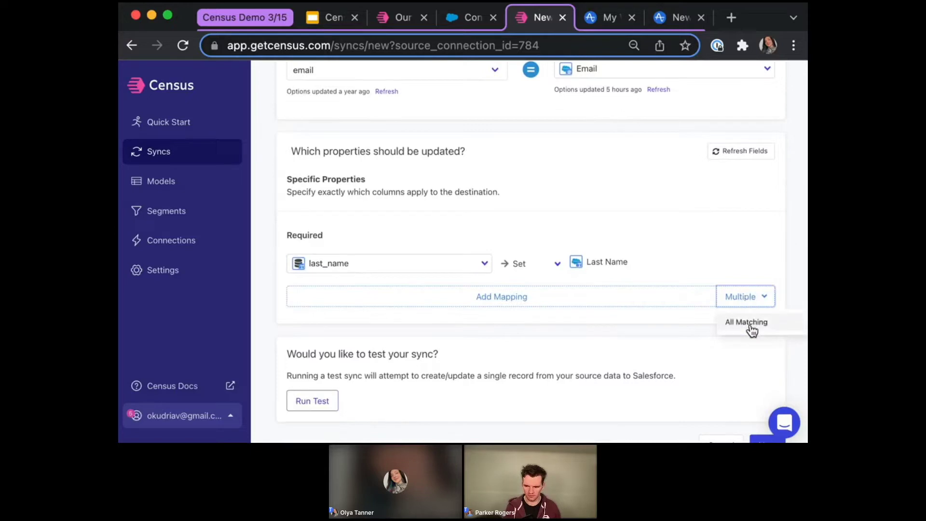
{"action": "left_click", "coordinate": [747, 322]}
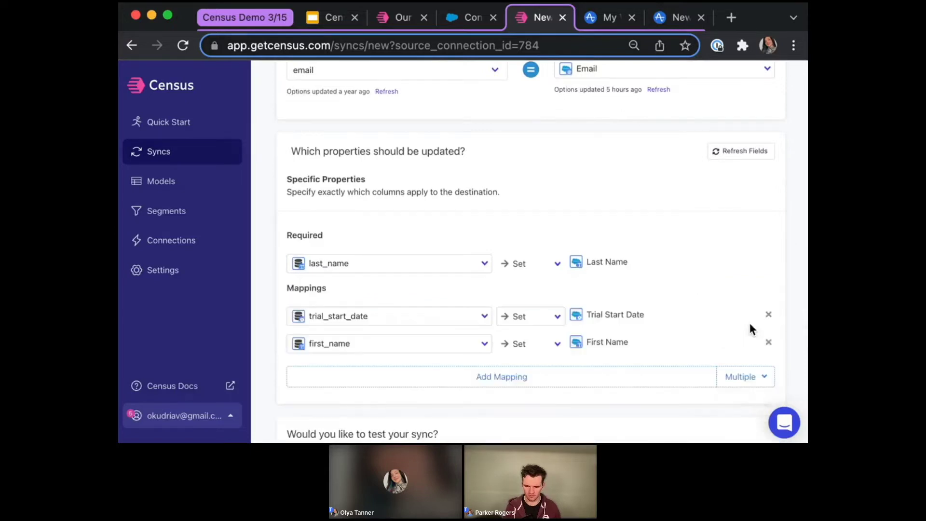
{"action": "scroll", "coordinate": [645, 232], "scroll_direction": "down", "scroll_amount": 2}
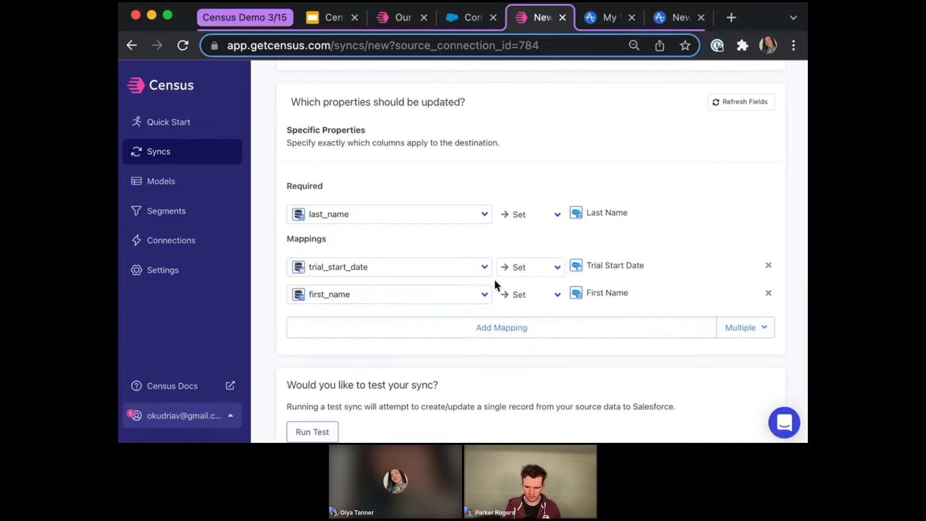
{"action": "left_click", "coordinate": [483, 293]}
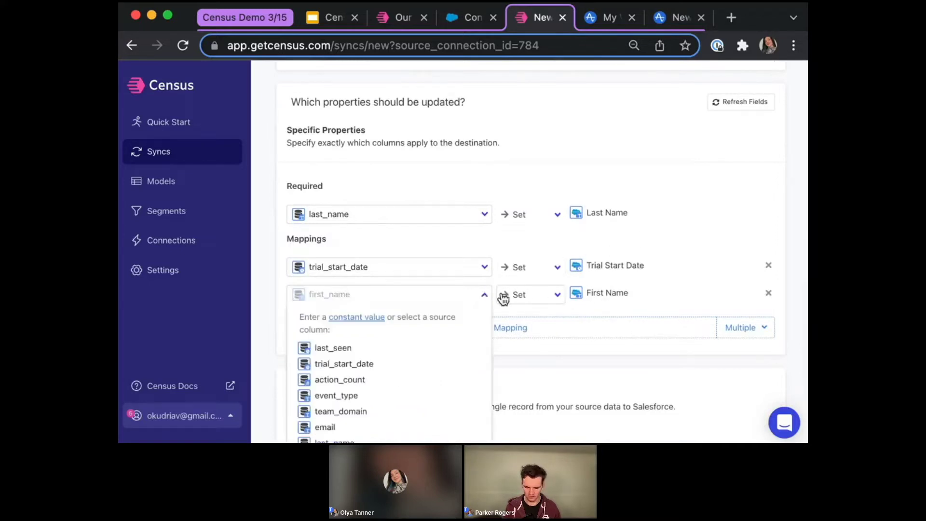
{"action": "left_click", "coordinate": [483, 293]}
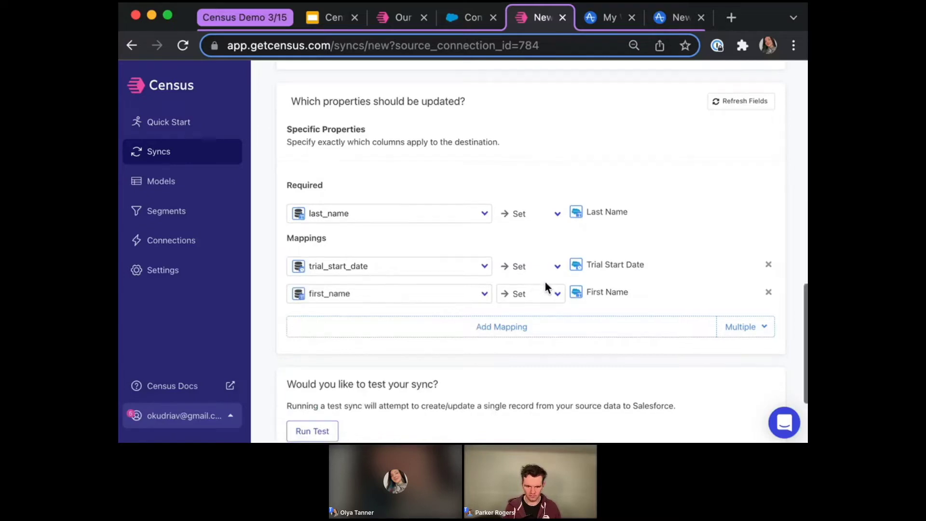
Proceed to the sync confirmation, choose to run a sync now and create the sync.
{"action": "scroll", "coordinate": [547, 288], "scroll_direction": "down", "scroll_amount": 3}
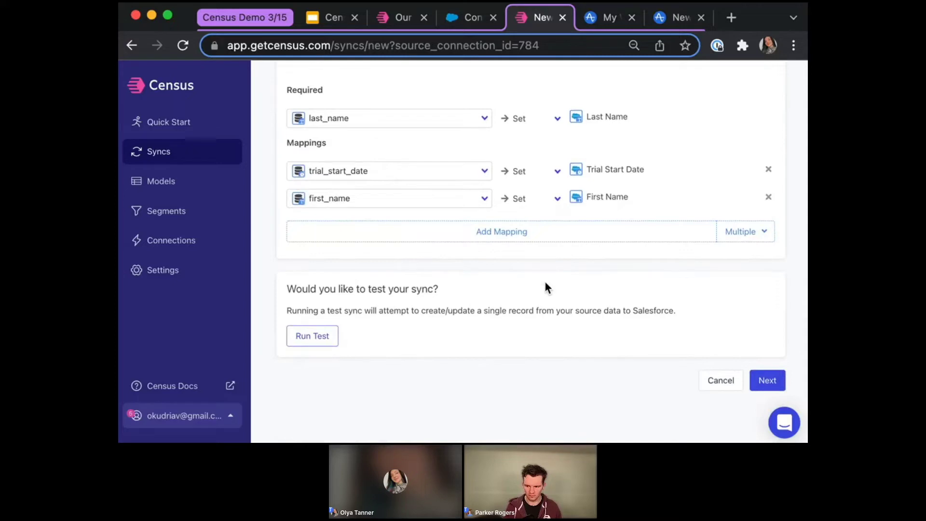
{"action": "scroll", "coordinate": [546, 285], "scroll_direction": "down", "scroll_amount": 1}
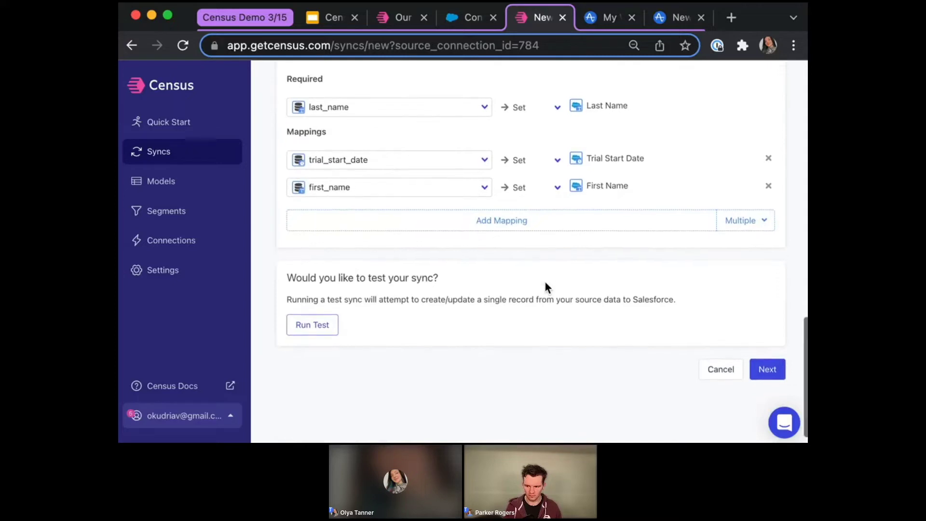
{"action": "left_click", "coordinate": [768, 370]}
{"action": "scroll", "coordinate": [675, 350], "scroll_direction": "up", "scroll_amount": 1}
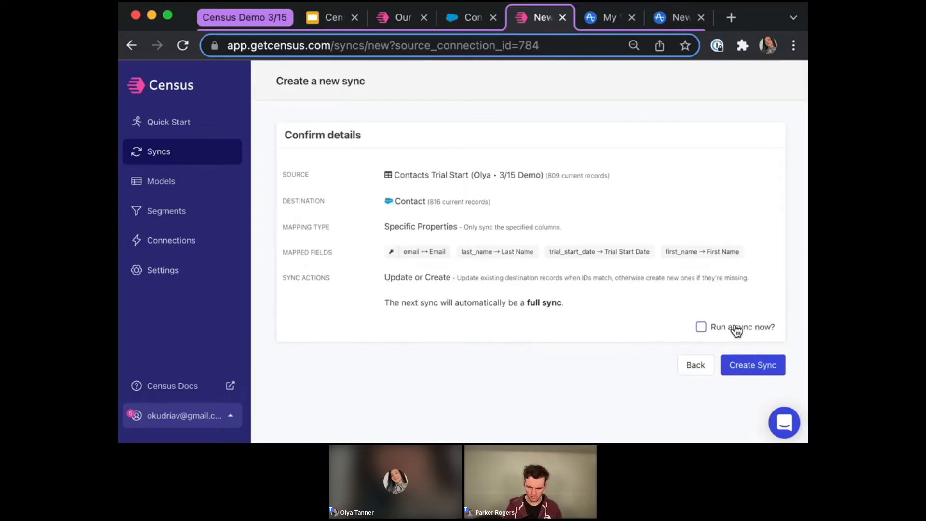
{"action": "left_click", "coordinate": [766, 335]}
{"action": "left_click", "coordinate": [765, 366]}
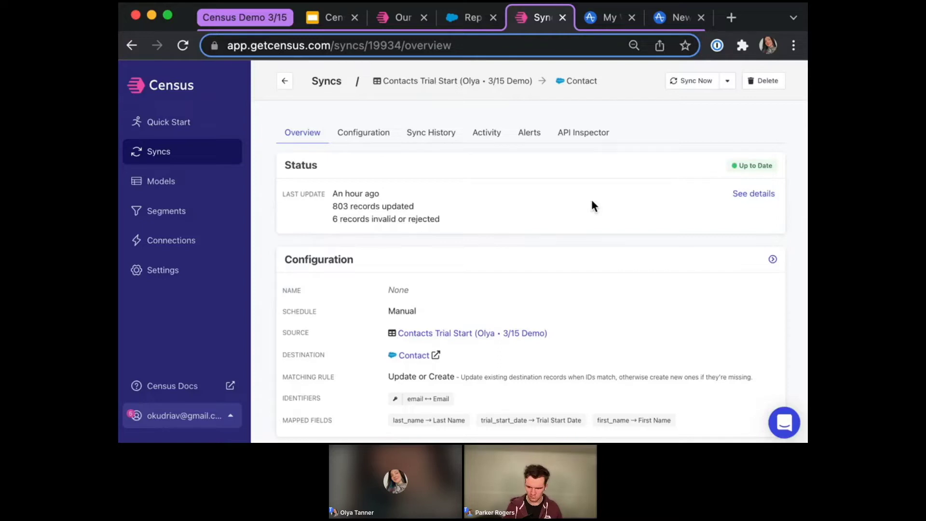
Switch to Salesforce, open the Contacts Trial Start report and look through the contacts' trial start dates.
{"action": "left_click", "coordinate": [448, 20]}
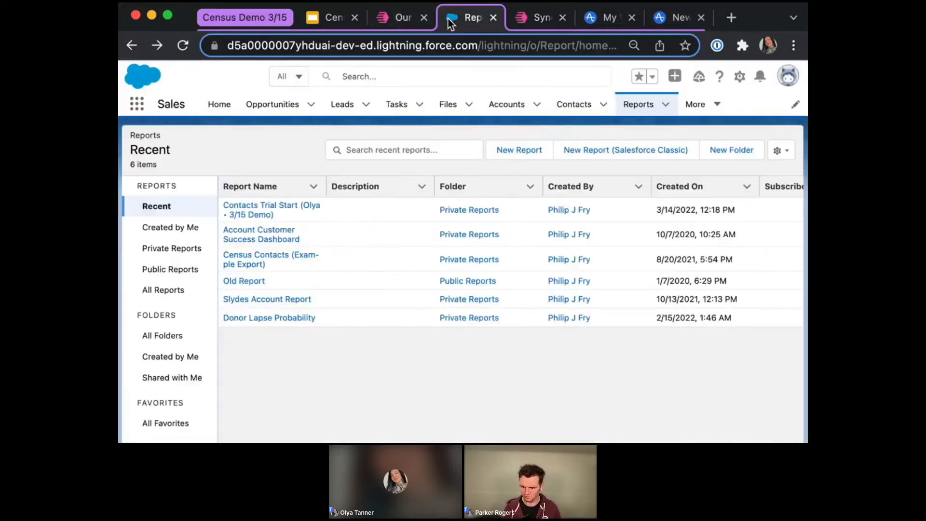
{"action": "left_click", "coordinate": [254, 217]}
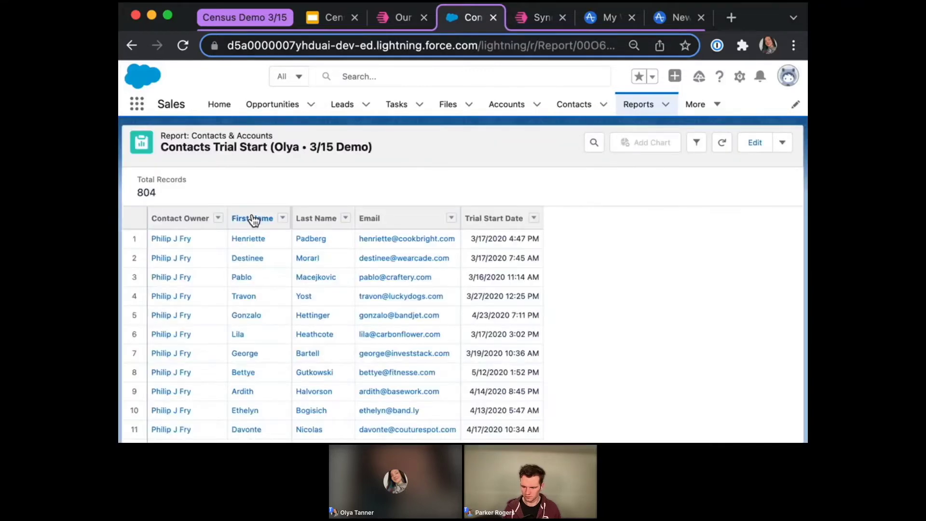
{"action": "scroll", "coordinate": [548, 283], "scroll_direction": "down", "scroll_amount": 10}
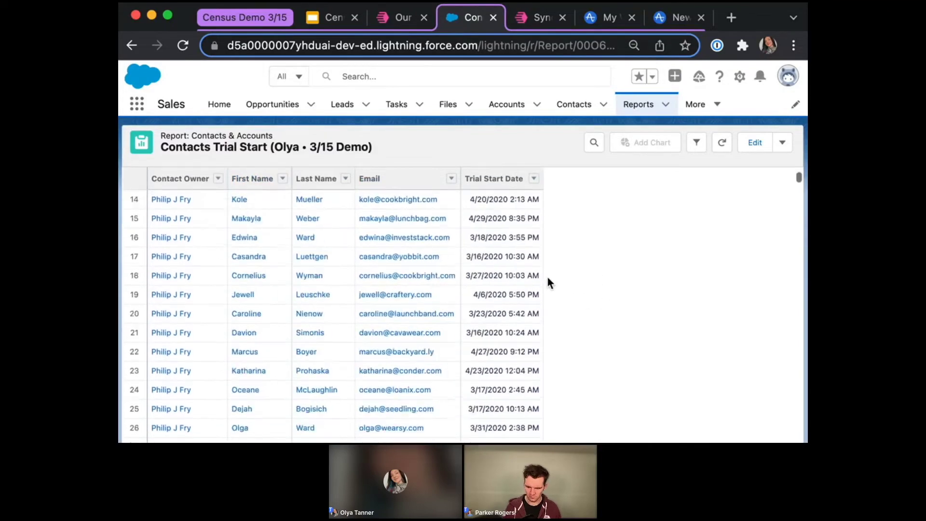
{"action": "scroll", "coordinate": [548, 283], "scroll_direction": "down", "scroll_amount": 20}
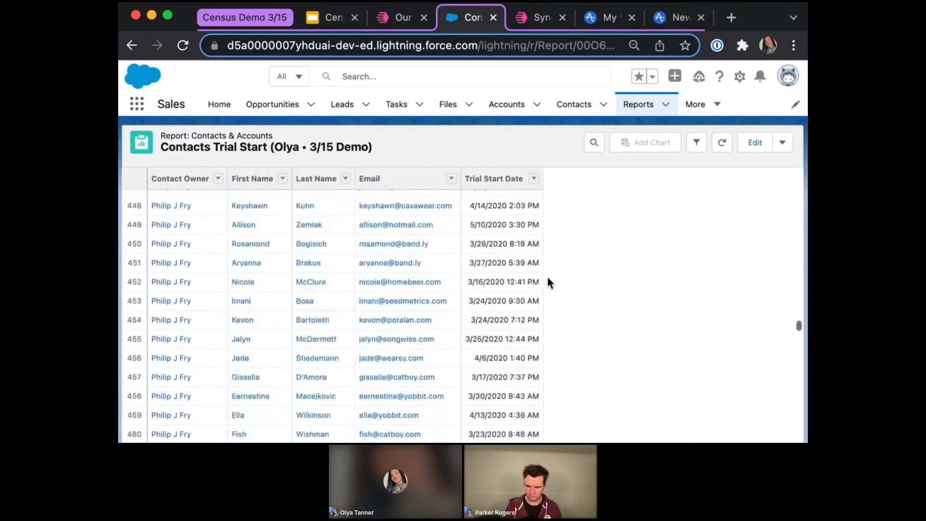
{"action": "scroll", "coordinate": [550, 283], "scroll_direction": "down", "scroll_amount": 20}
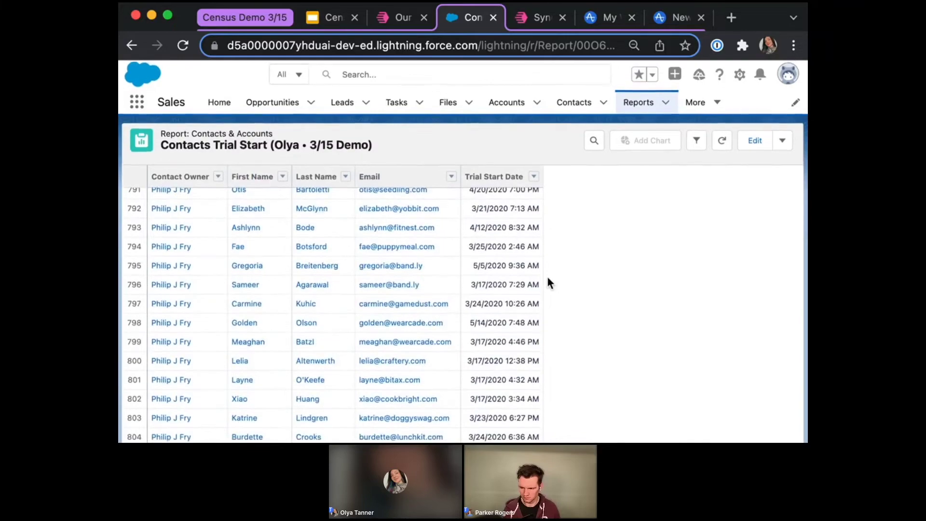
{"action": "scroll", "coordinate": [548, 280], "scroll_direction": "up", "scroll_amount": 20}
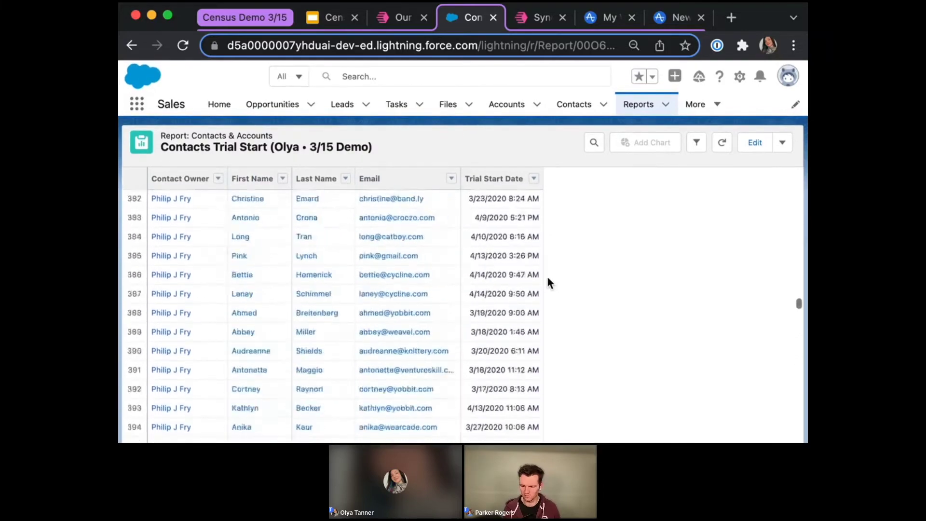
{"action": "scroll", "coordinate": [548, 283], "scroll_direction": "up", "scroll_amount": 20}
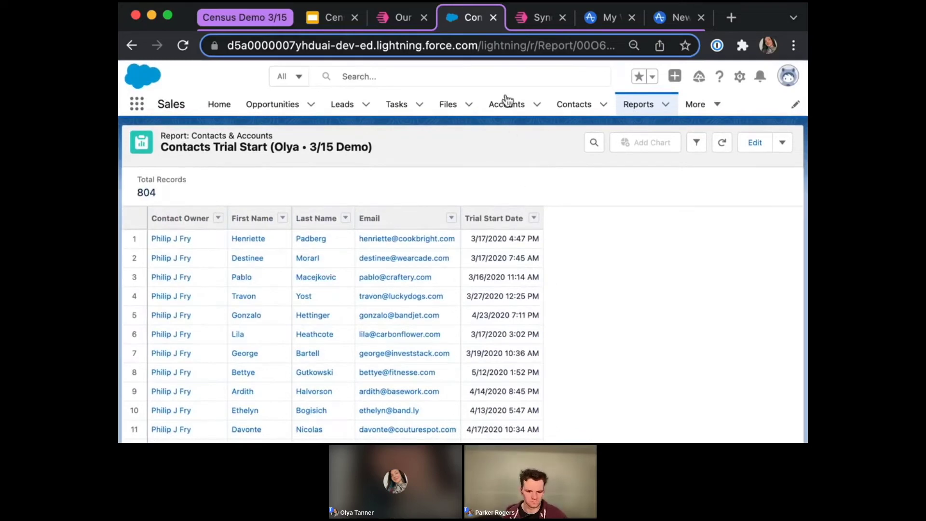
Return to Census, open the sync's history and examine the sample of invalid records from the completed run.
{"action": "left_click", "coordinate": [527, 21]}
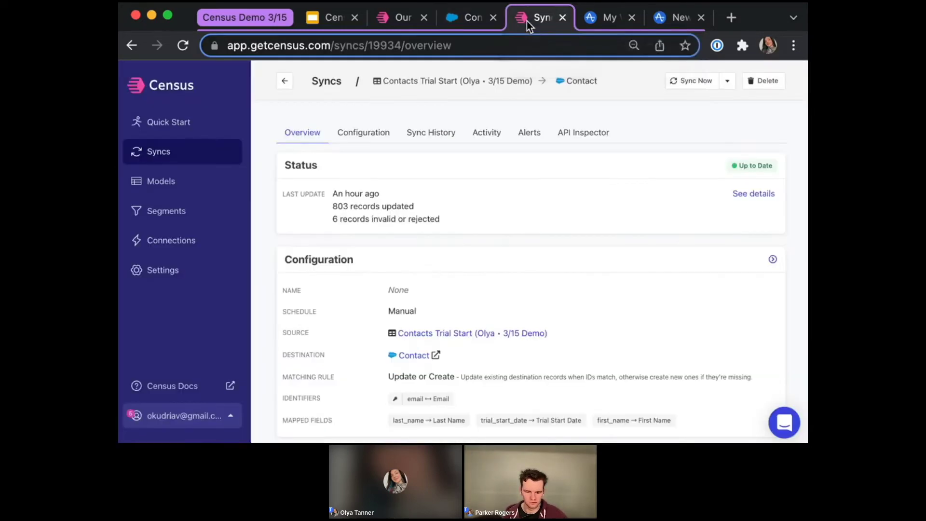
{"action": "left_click", "coordinate": [439, 139]}
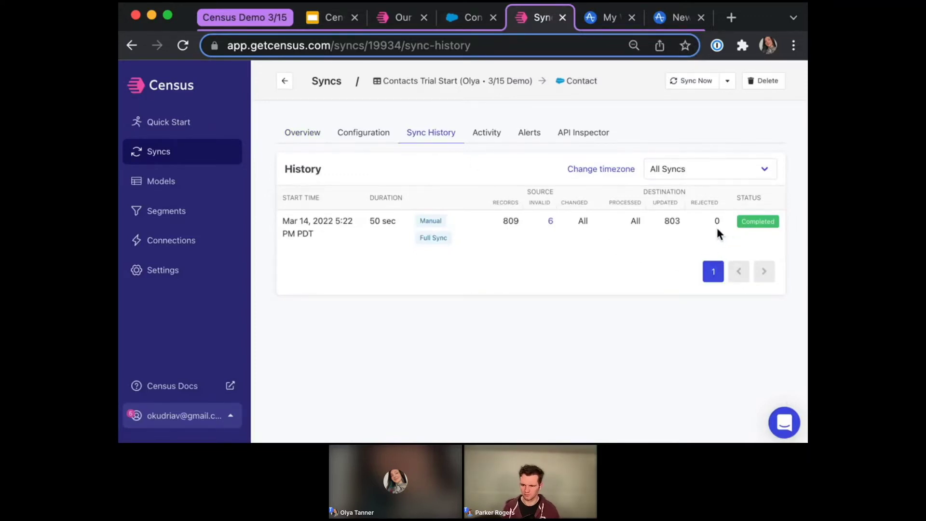
{"action": "left_click", "coordinate": [550, 222]}
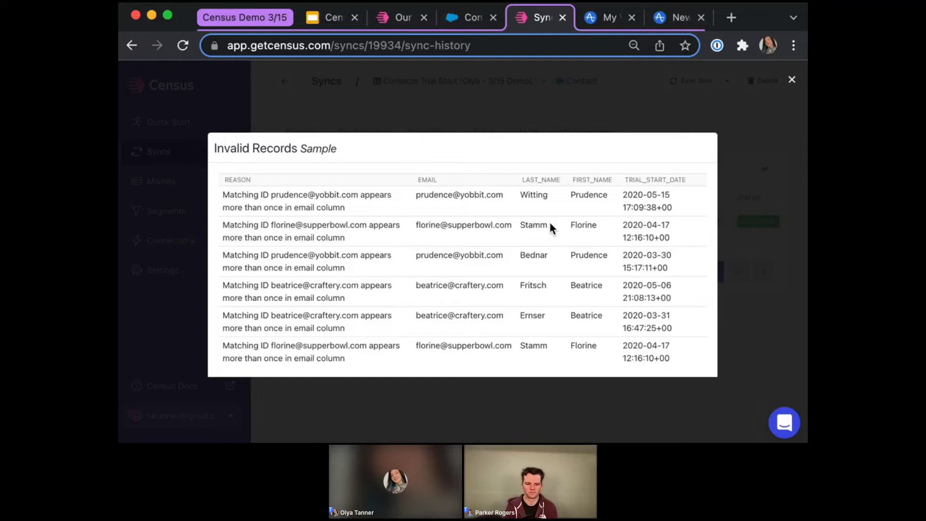
{"action": "left_click", "coordinate": [735, 238]}
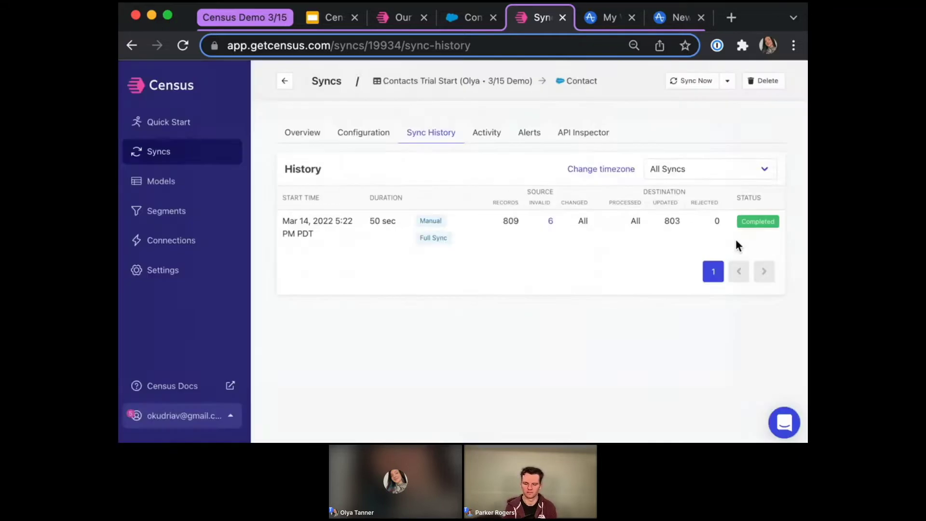
View the sync's activity log and alert settings, including the threshold options for invalid or rejected records.
{"action": "left_click", "coordinate": [492, 144]}
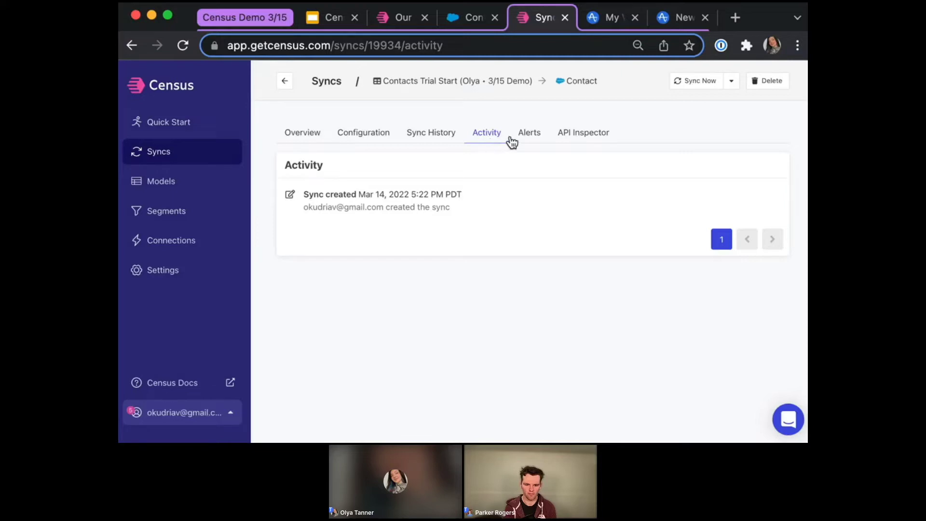
{"action": "left_click", "coordinate": [530, 133]}
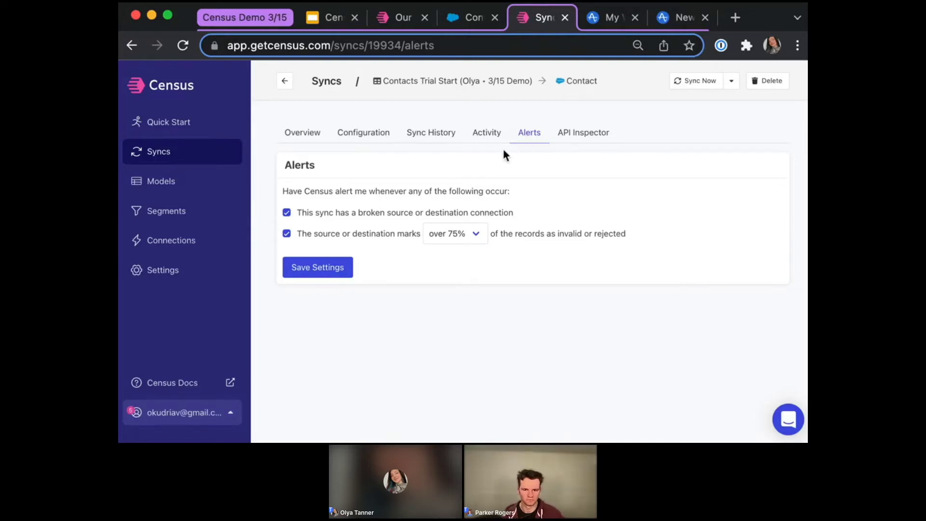
{"action": "left_click", "coordinate": [453, 239]}
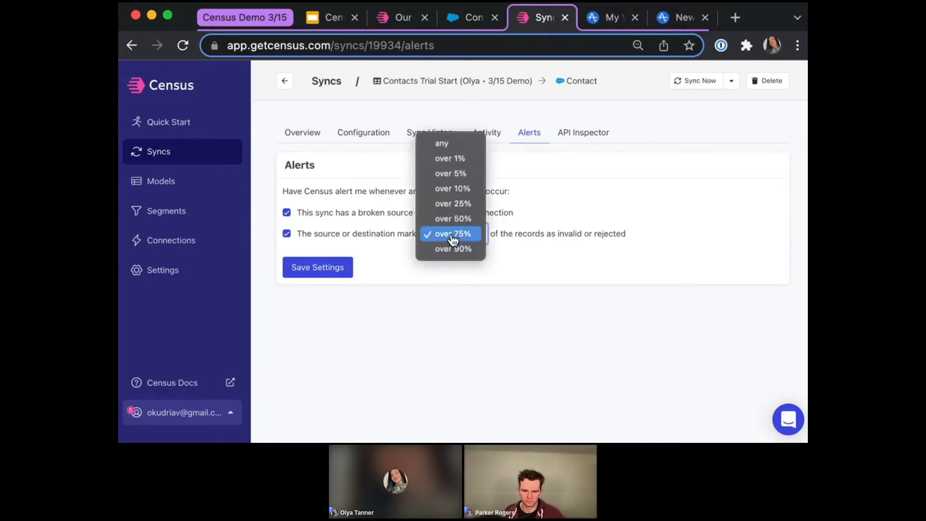
{"action": "left_click", "coordinate": [527, 254]}
Open the sync's API Inspector and examine the request details of the two most recent GET events.
{"action": "left_click", "coordinate": [588, 135]}
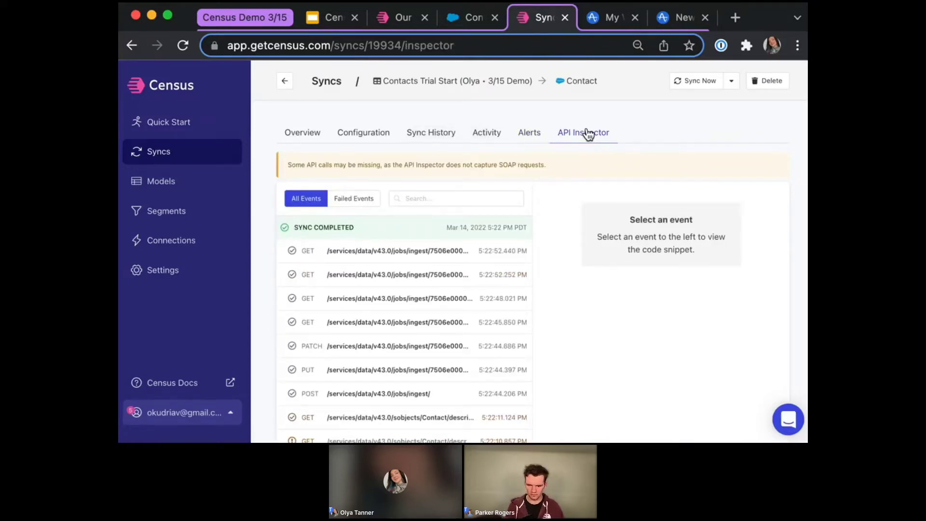
{"action": "left_click", "coordinate": [365, 259]}
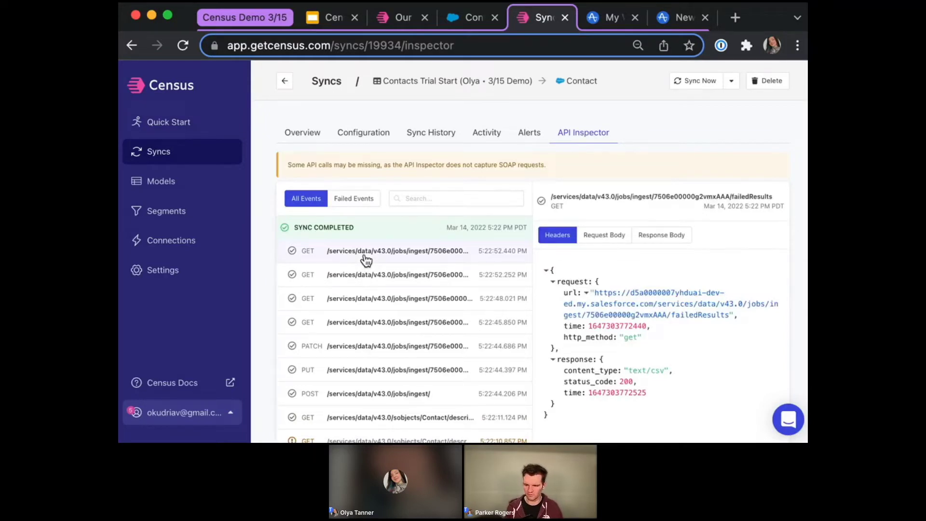
{"action": "left_click", "coordinate": [370, 282]}
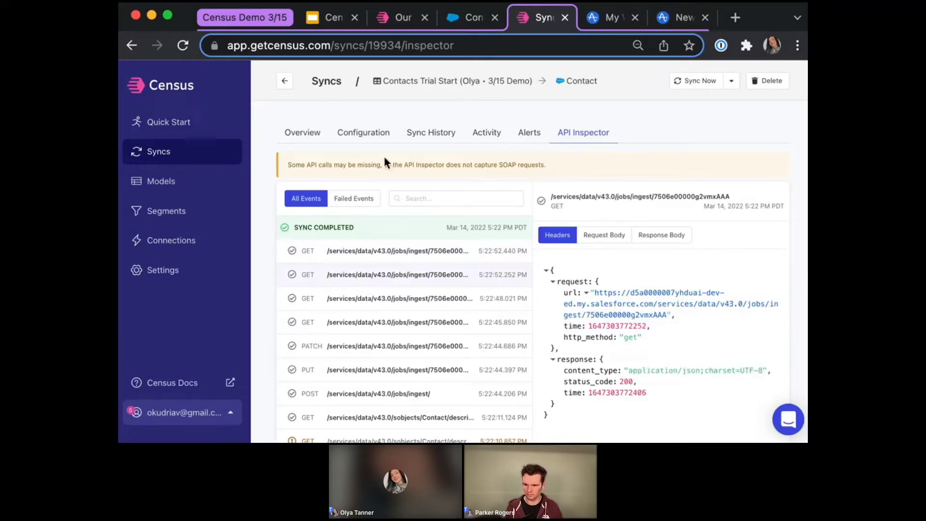
Look through the sync's configuration and view the available schedule frequencies, leaving the schedule unchanged.
{"action": "left_click", "coordinate": [377, 137]}
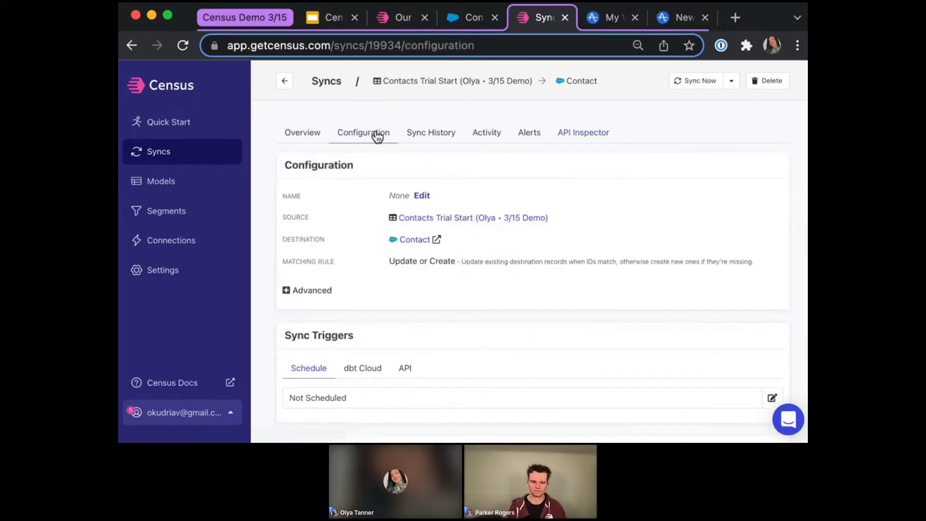
{"action": "scroll", "coordinate": [604, 304], "scroll_direction": "down", "scroll_amount": 1}
{"action": "scroll", "coordinate": [604, 303], "scroll_direction": "down", "scroll_amount": 2}
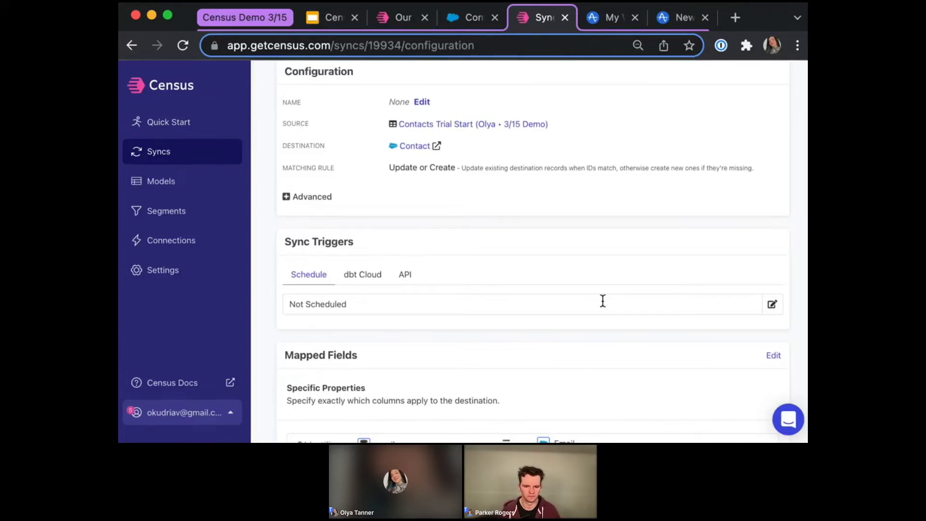
{"action": "scroll", "coordinate": [609, 273], "scroll_direction": "up", "scroll_amount": 3}
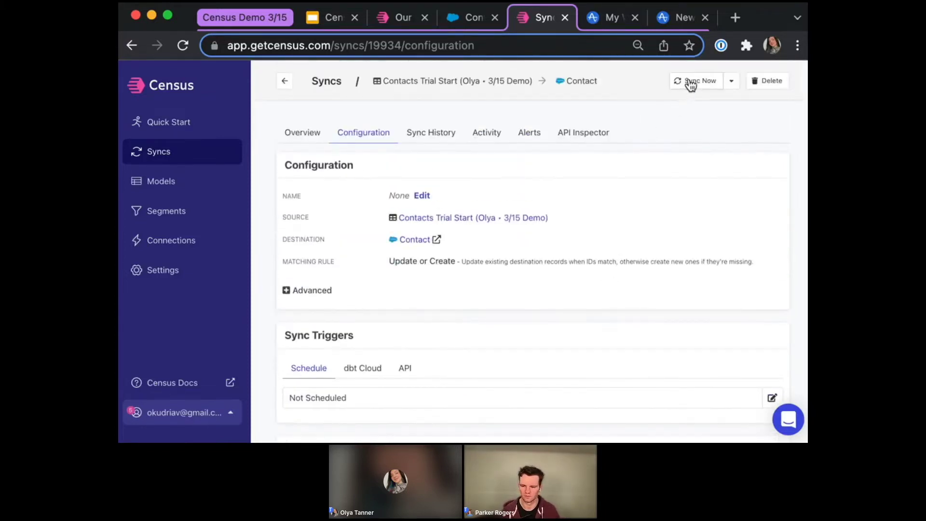
{"action": "scroll", "coordinate": [698, 352], "scroll_direction": "down", "scroll_amount": 3}
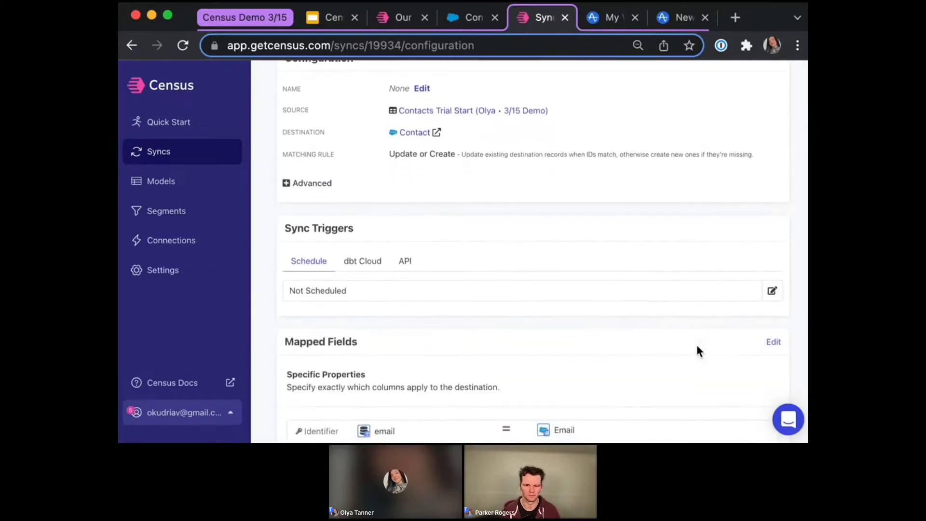
{"action": "left_click", "coordinate": [774, 293]}
{"action": "left_click", "coordinate": [425, 245]}
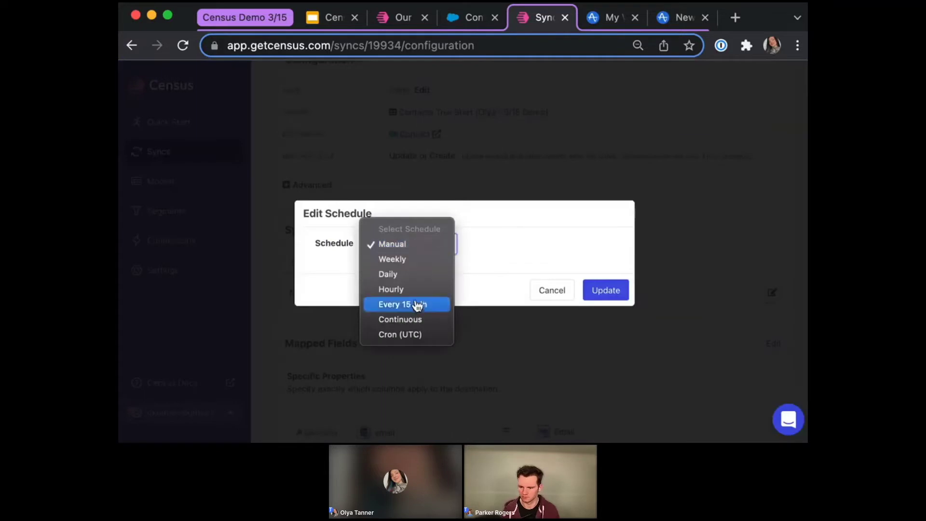
{"action": "left_click", "coordinate": [556, 293]}
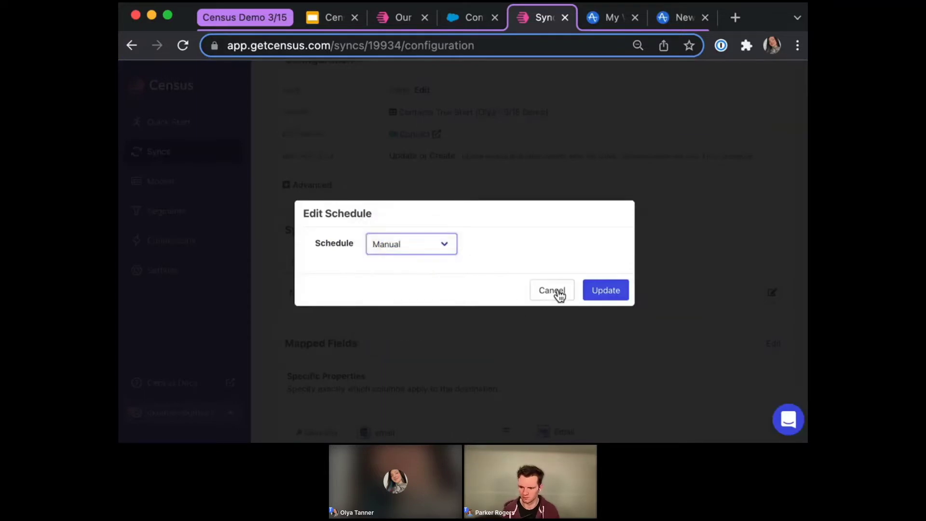
{"action": "left_click", "coordinate": [554, 291]}
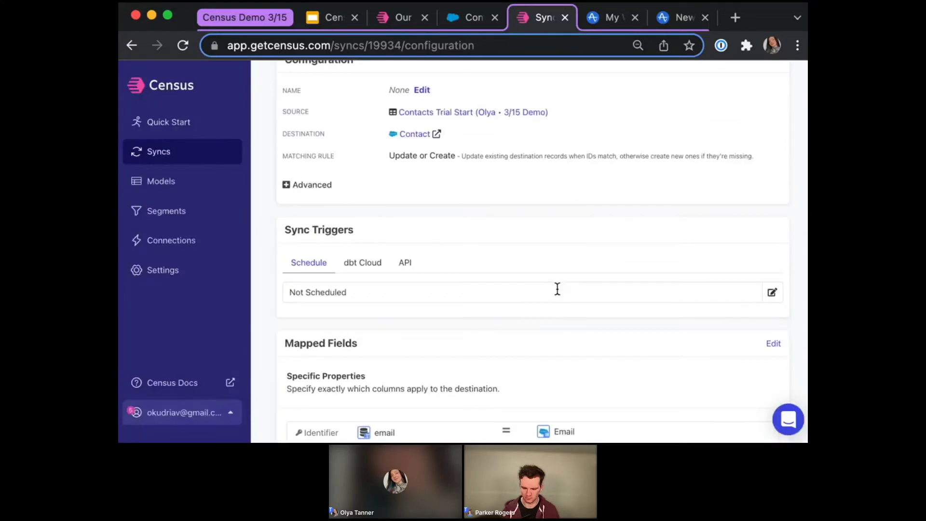
View the dbt Cloud and API trigger options for the sync.
{"action": "left_click", "coordinate": [360, 272]}
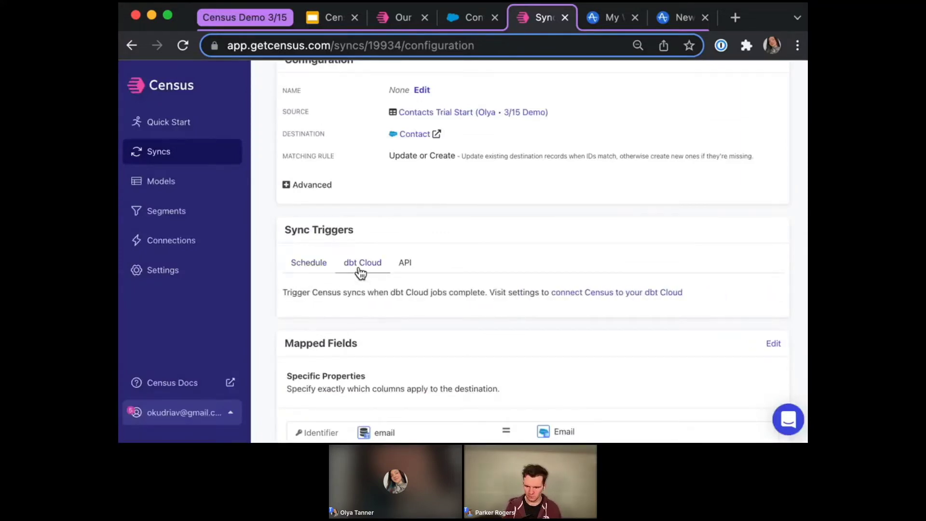
{"action": "left_click", "coordinate": [405, 265]}
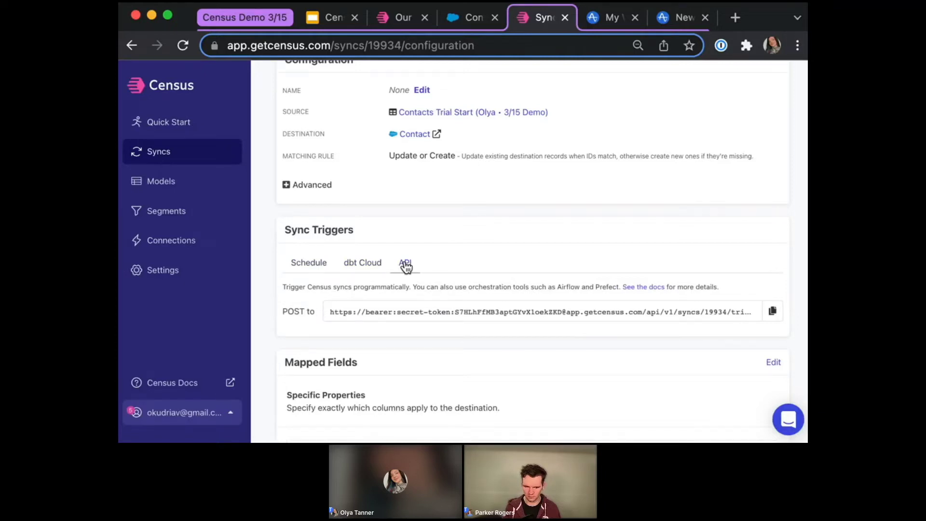
{"action": "scroll", "coordinate": [405, 265], "scroll_direction": "up", "scroll_amount": 3}
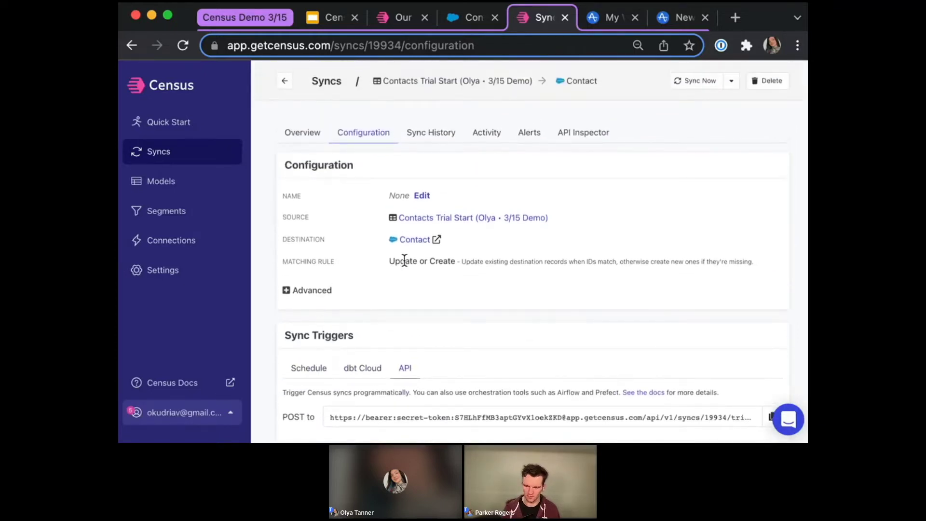
{"action": "key", "text": "space"}
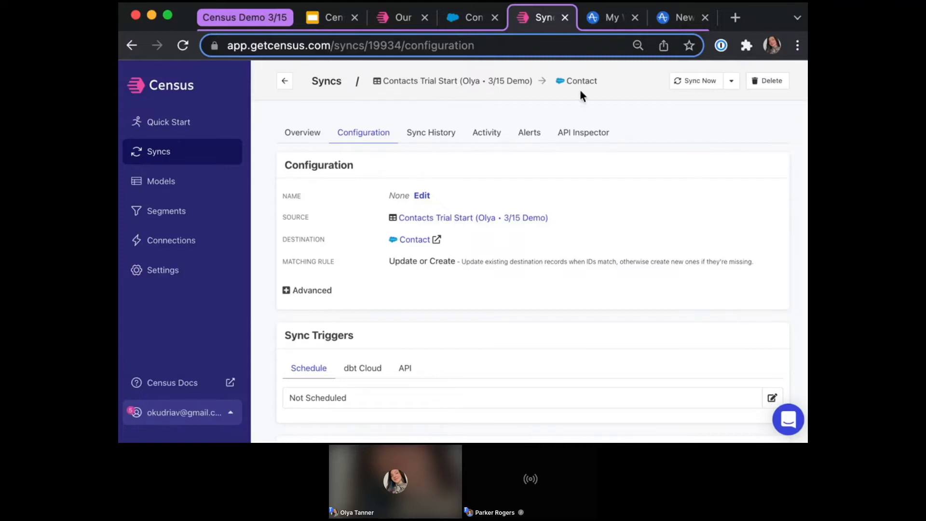
Switch to Salesforce, add the Last Session column to the Contacts Trial Start report, then save and close it.
{"action": "left_click", "coordinate": [473, 19]}
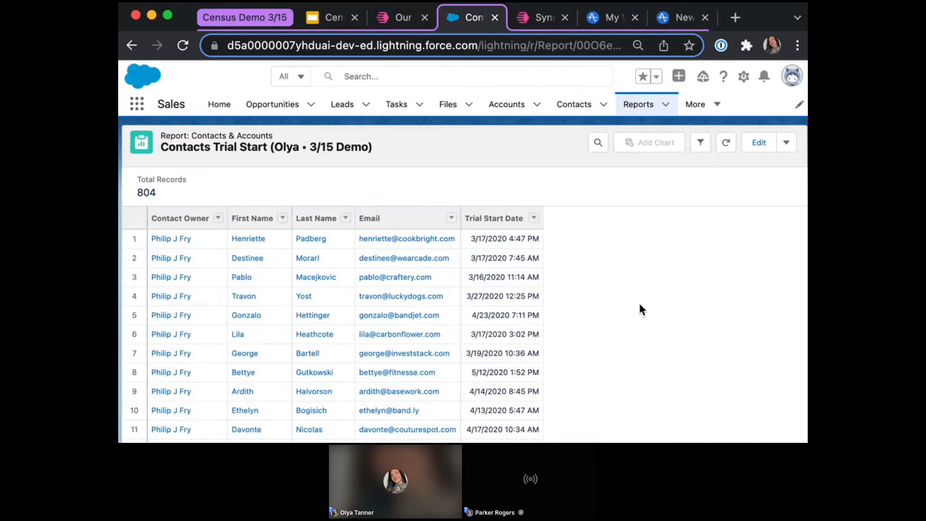
{"action": "left_click", "coordinate": [758, 149]}
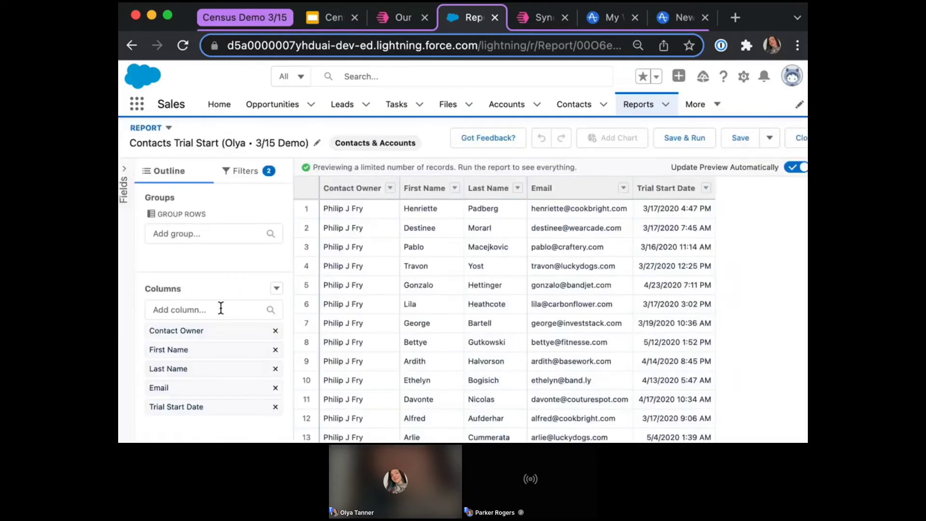
{"action": "left_click", "coordinate": [220, 309]}
{"action": "type", "text": "last sessi"}
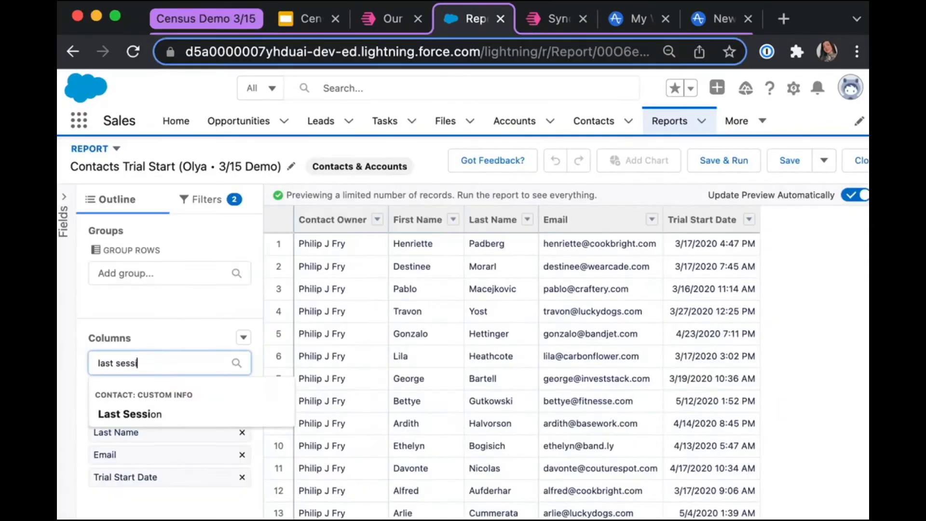
{"action": "left_click", "coordinate": [138, 414]}
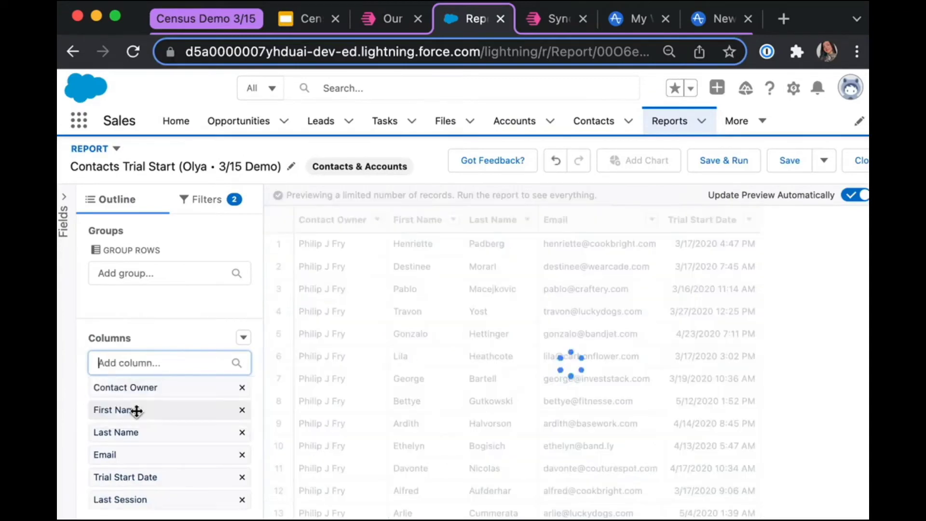
{"action": "scroll", "coordinate": [642, 239], "scroll_direction": "right", "scroll_amount": 3}
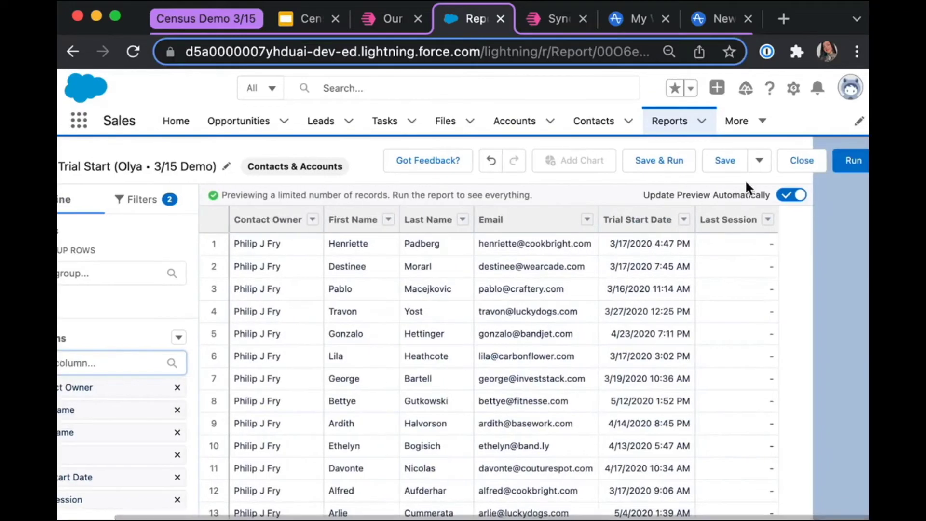
{"action": "left_click", "coordinate": [734, 161]}
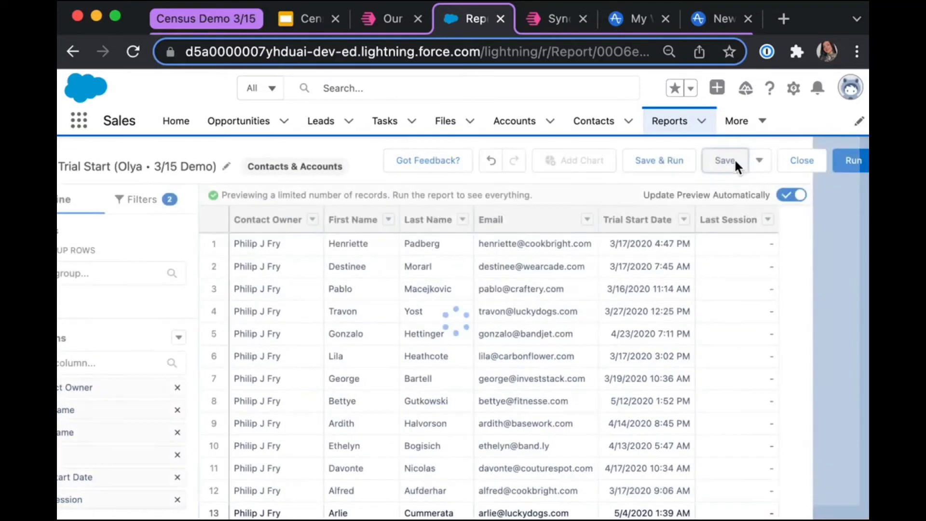
{"action": "left_click", "coordinate": [793, 169]}
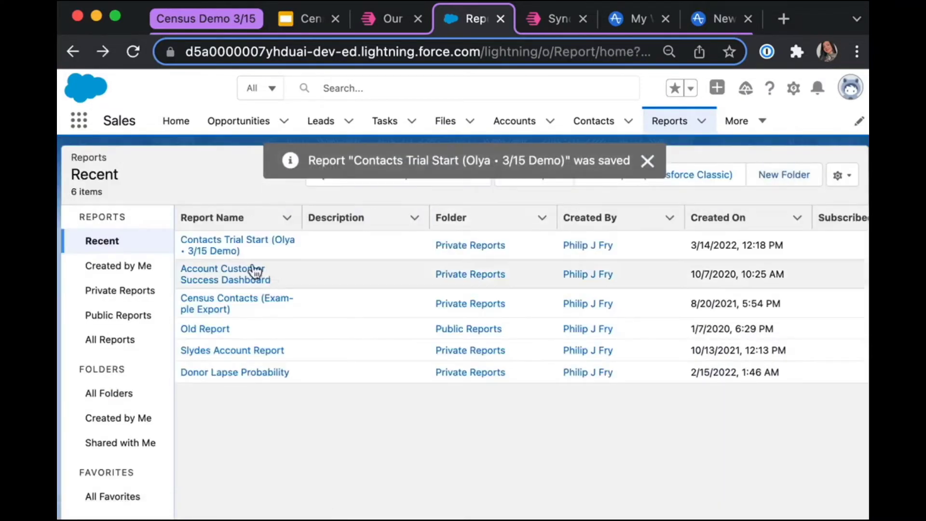
Reopen the Contacts Trial Start report and look through the contacts' Last Session values.
{"action": "left_click", "coordinate": [225, 255]}
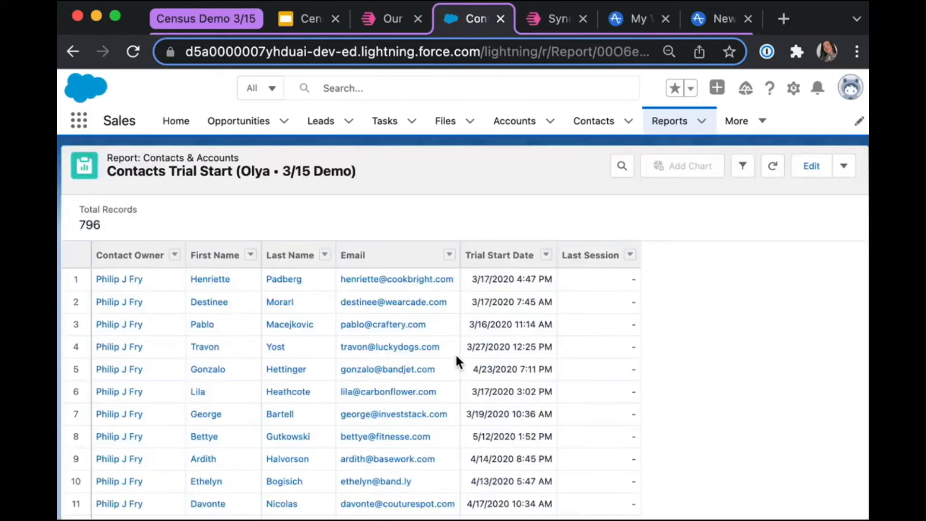
{"action": "scroll", "coordinate": [596, 306], "scroll_direction": "down", "scroll_amount": 5}
{"action": "scroll", "coordinate": [597, 307], "scroll_direction": "up", "scroll_amount": 5}
Return to Census, open the sync's mapped fields for editing and refresh the fields.
{"action": "left_click", "coordinate": [552, 15]}
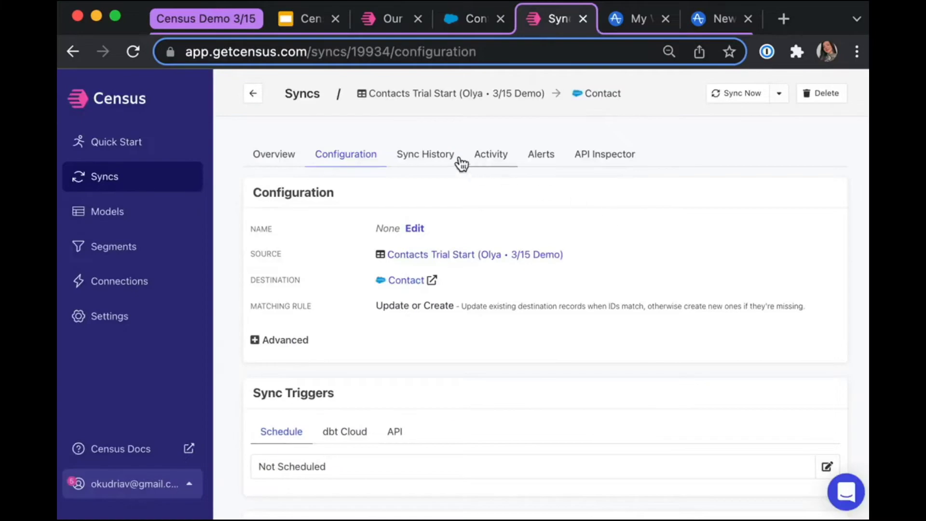
{"action": "scroll", "coordinate": [502, 248], "scroll_direction": "down", "scroll_amount": 6}
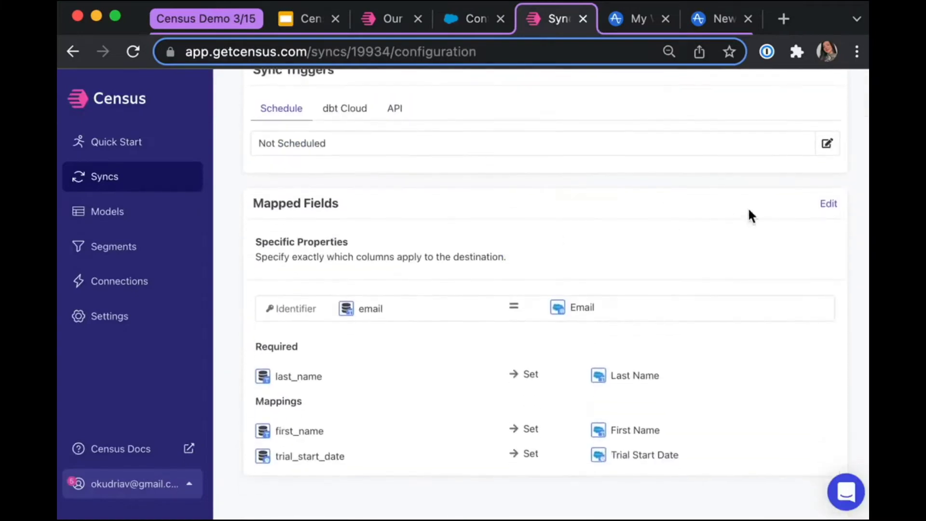
{"action": "left_click", "coordinate": [829, 216]}
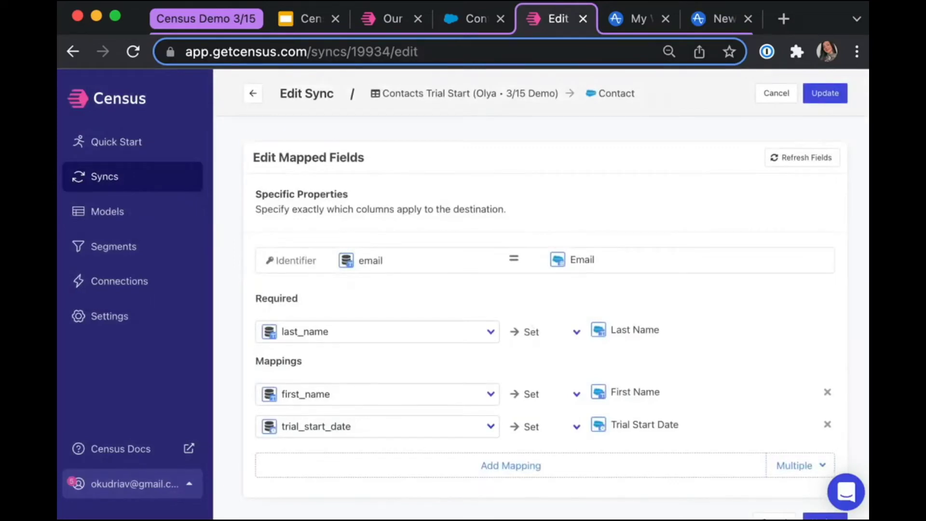
{"action": "left_click", "coordinate": [820, 163]}
Add a mapping from the last_seen source column to the Last Session field and proceed to the update confirmation.
{"action": "scroll", "coordinate": [707, 208], "scroll_direction": "down", "scroll_amount": 3}
{"action": "left_click", "coordinate": [631, 403]}
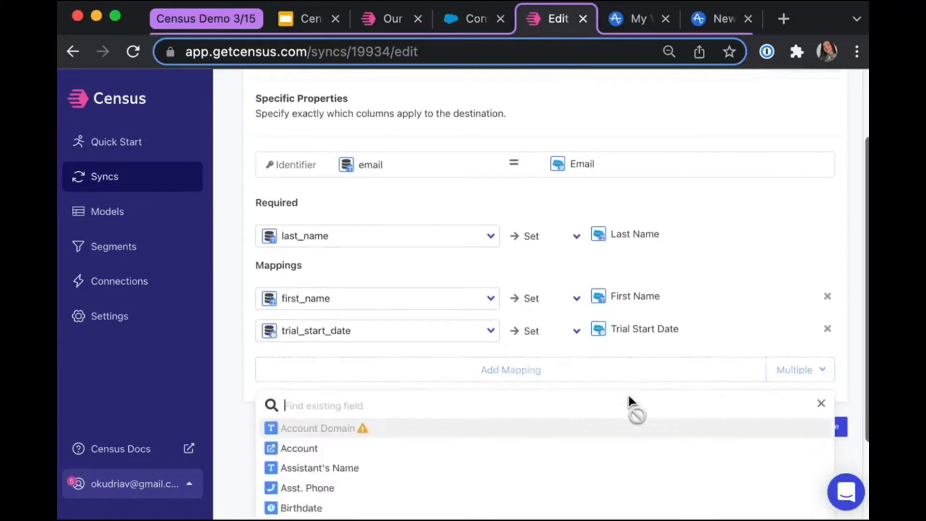
{"action": "scroll", "coordinate": [629, 398], "scroll_direction": "down", "scroll_amount": 3}
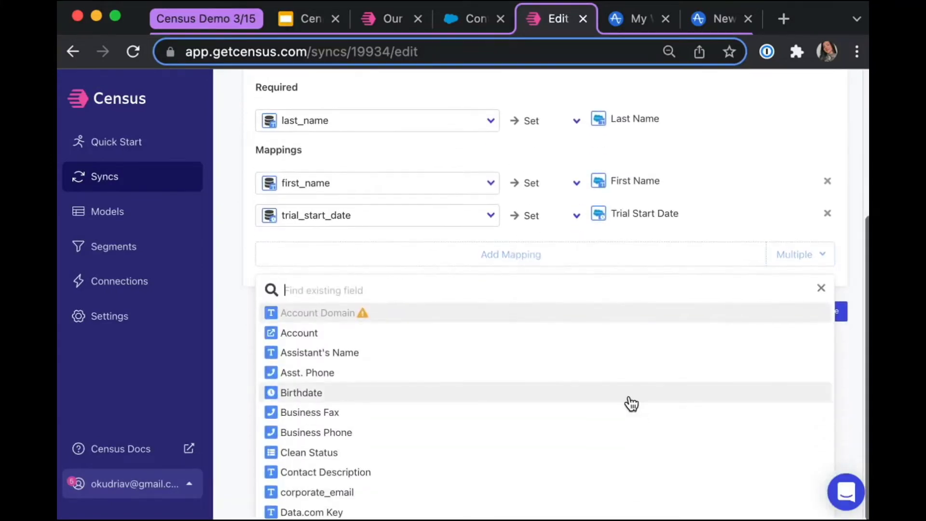
{"action": "type", "text": "last"}
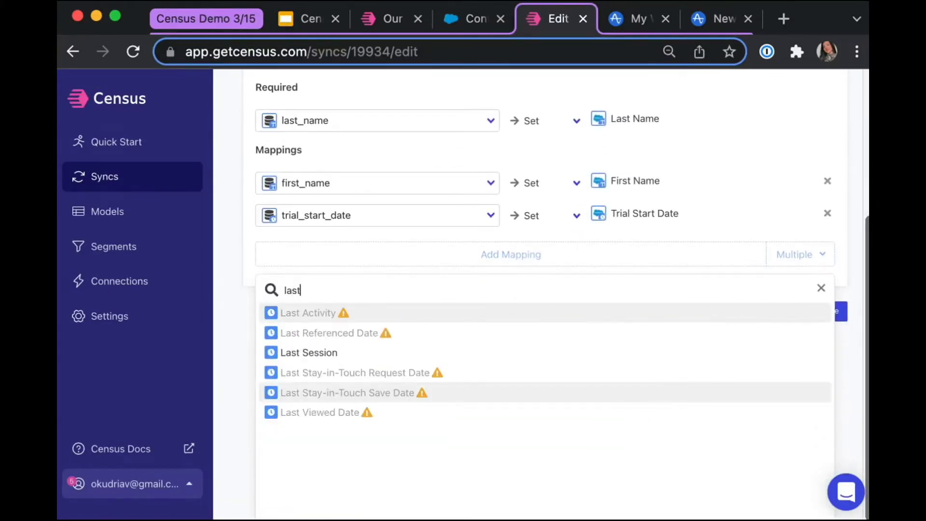
{"action": "left_click", "coordinate": [528, 352]}
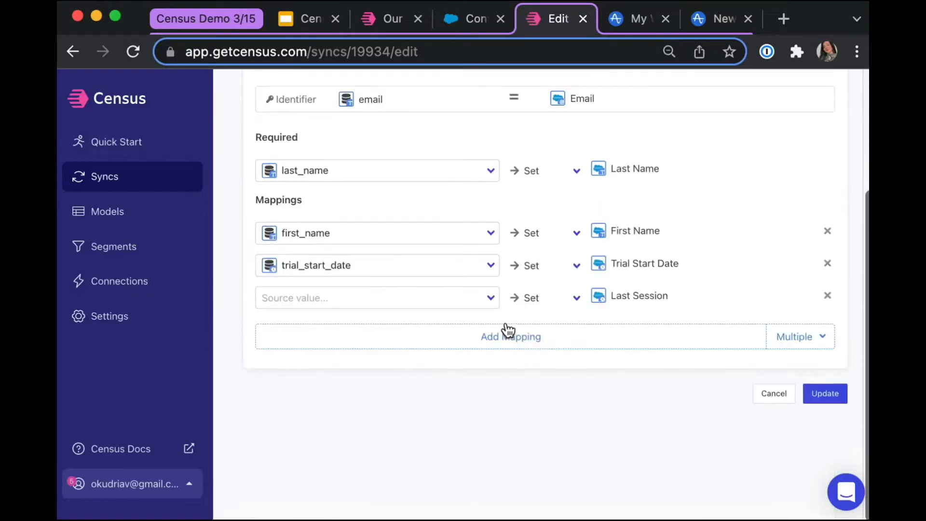
{"action": "left_click", "coordinate": [465, 294]}
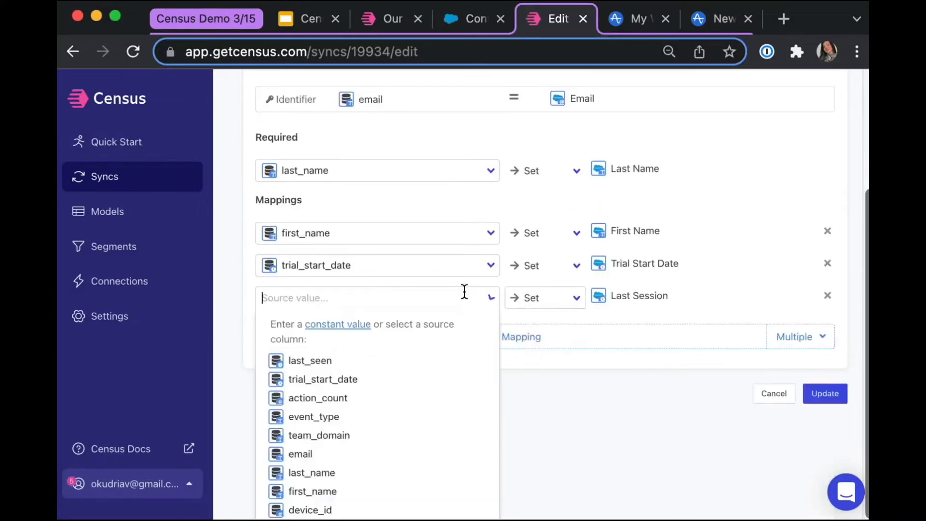
{"action": "left_click", "coordinate": [327, 365]}
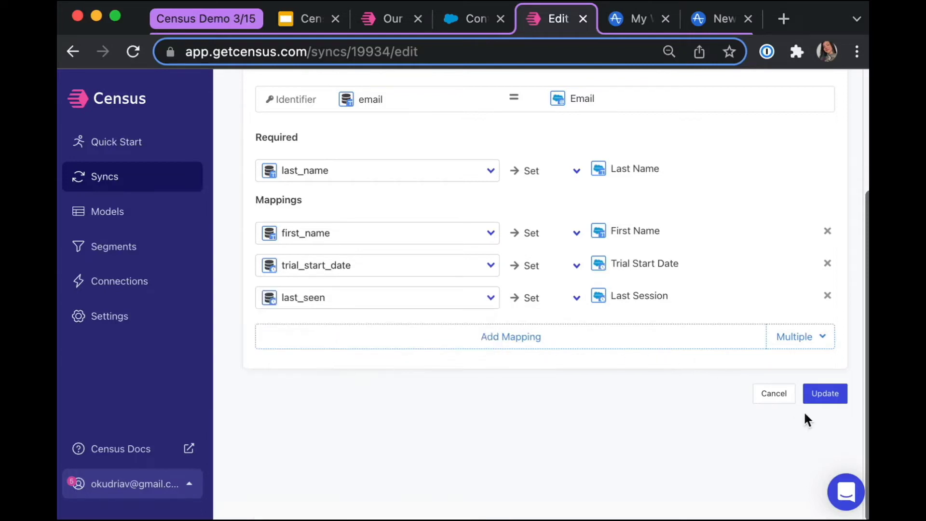
{"action": "scroll", "coordinate": [843, 440], "scroll_direction": "up", "scroll_amount": 2}
{"action": "left_click", "coordinate": [831, 446]}
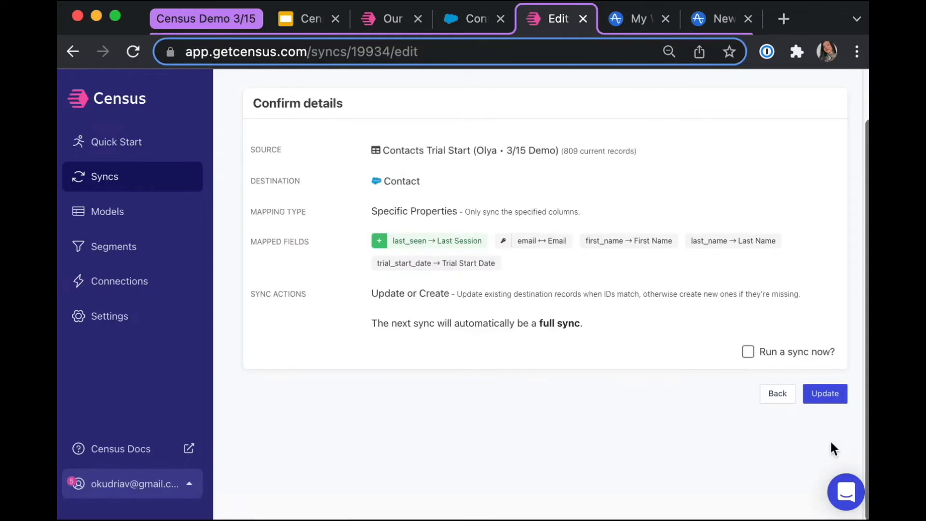
Apply the sync update with an immediate sync run enabled and open the sync's history.
{"action": "scroll", "coordinate": [740, 436], "scroll_direction": "up", "scroll_amount": 2}
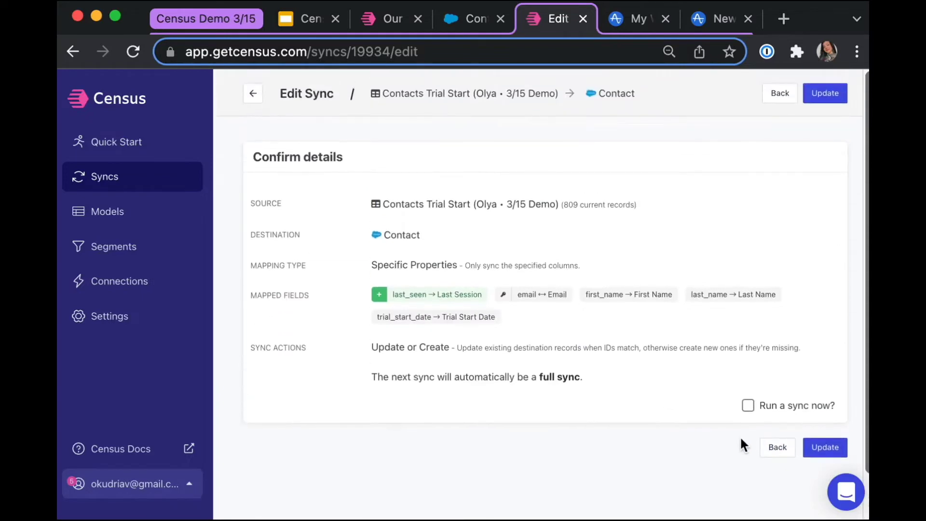
{"action": "left_click", "coordinate": [751, 409]}
{"action": "left_click", "coordinate": [831, 445]}
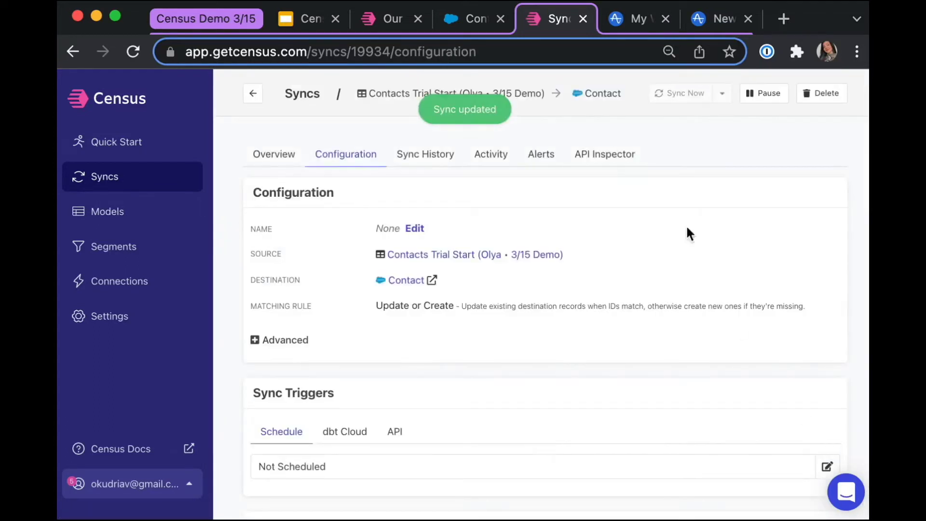
{"action": "left_click", "coordinate": [437, 159]}
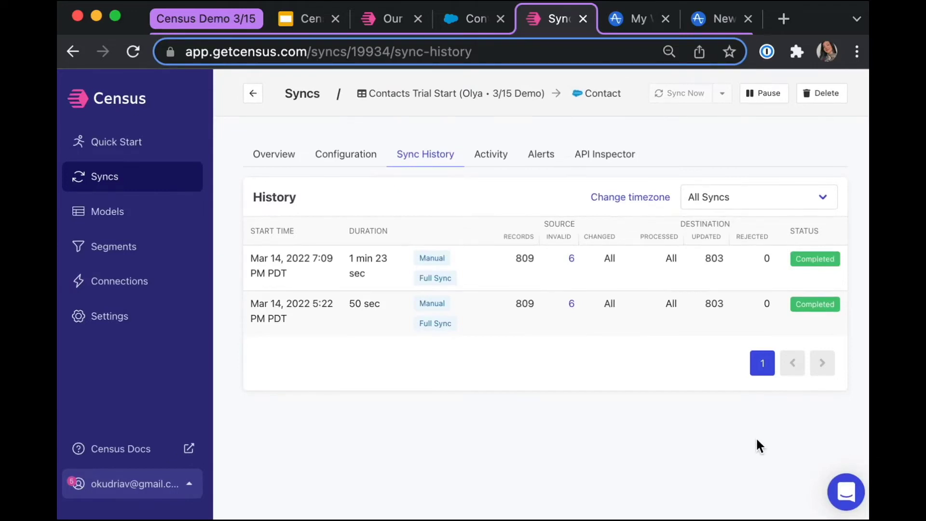
Switch to Salesforce, refresh the Contacts Trial Start report and look through the contacts' Last Session values.
{"action": "left_click", "coordinate": [476, 22]}
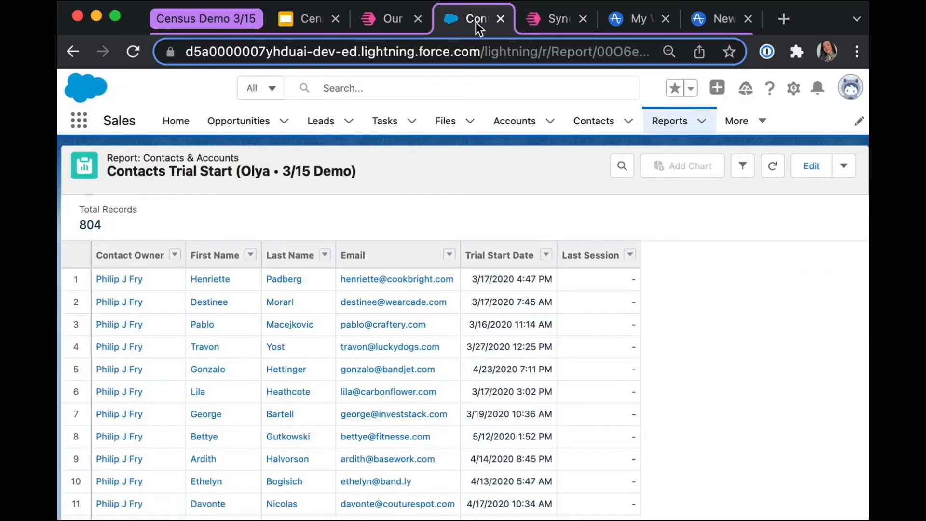
{"action": "left_click", "coordinate": [773, 169]}
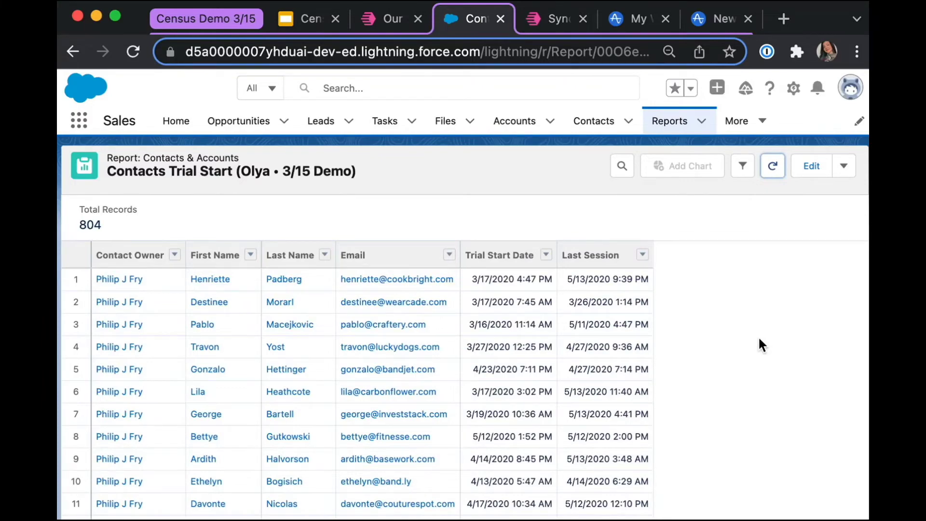
{"action": "scroll", "coordinate": [760, 339], "scroll_direction": "down", "scroll_amount": 20}
{"action": "scroll", "coordinate": [759, 339], "scroll_direction": "down", "scroll_amount": 20}
{"action": "scroll", "coordinate": [760, 339], "scroll_direction": "down", "scroll_amount": 20}
{"action": "scroll", "coordinate": [759, 339], "scroll_direction": "up", "scroll_amount": 20}
{"action": "scroll", "coordinate": [759, 339], "scroll_direction": "up", "scroll_amount": 20}
{"action": "left_click", "coordinate": [745, 376]}
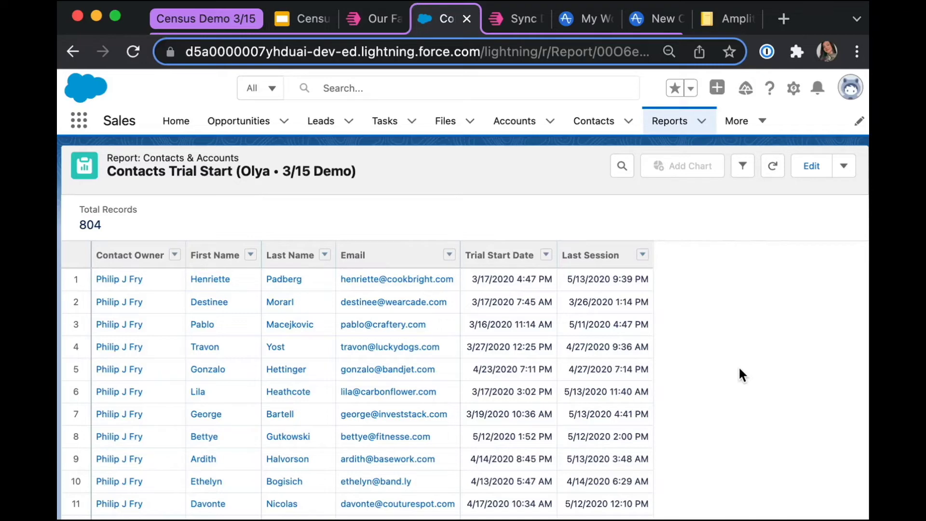
Return to Census and review the connected data sources and service connections, down to Amplitude and Google Ads.
{"action": "left_click", "coordinate": [516, 31]}
{"action": "left_click", "coordinate": [126, 286]}
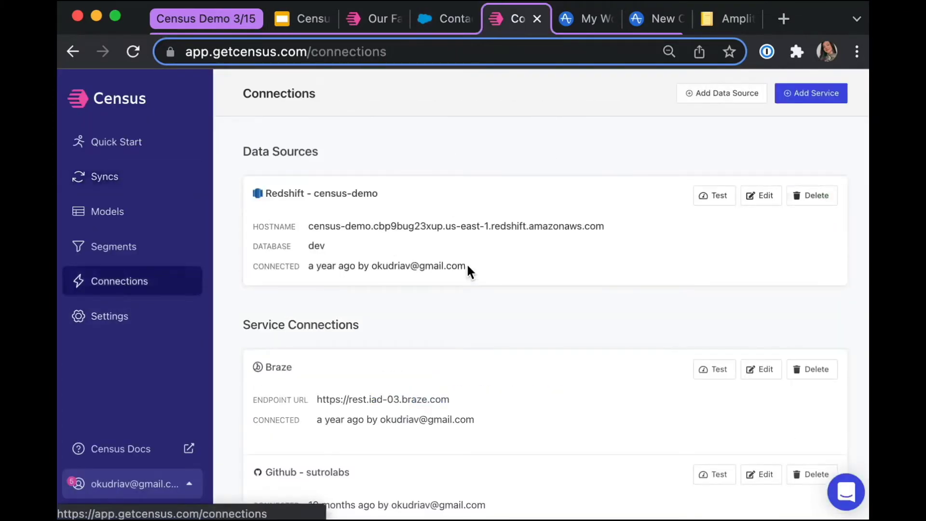
{"action": "scroll", "coordinate": [474, 270], "scroll_direction": "down", "scroll_amount": 10}
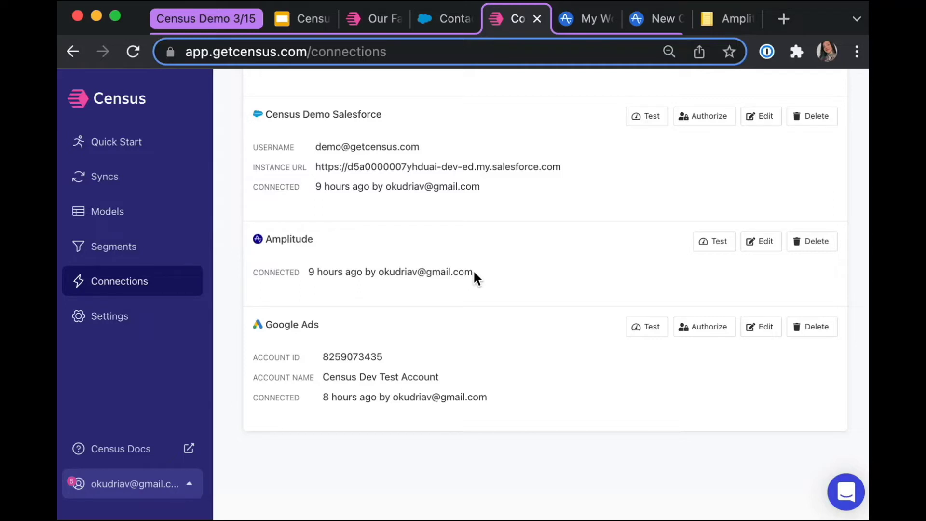
Open the Contacts Trial Start model's query and add the line CONCAT(ud.id,ud.email) AS event_id, below the device_id line.
{"action": "left_click", "coordinate": [132, 217]}
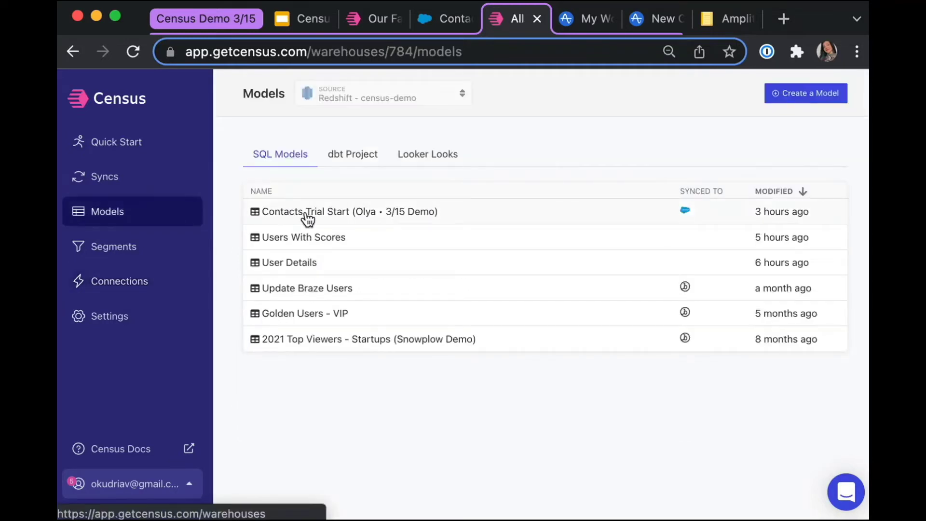
{"action": "left_click", "coordinate": [307, 215]}
{"action": "left_click", "coordinate": [331, 169]}
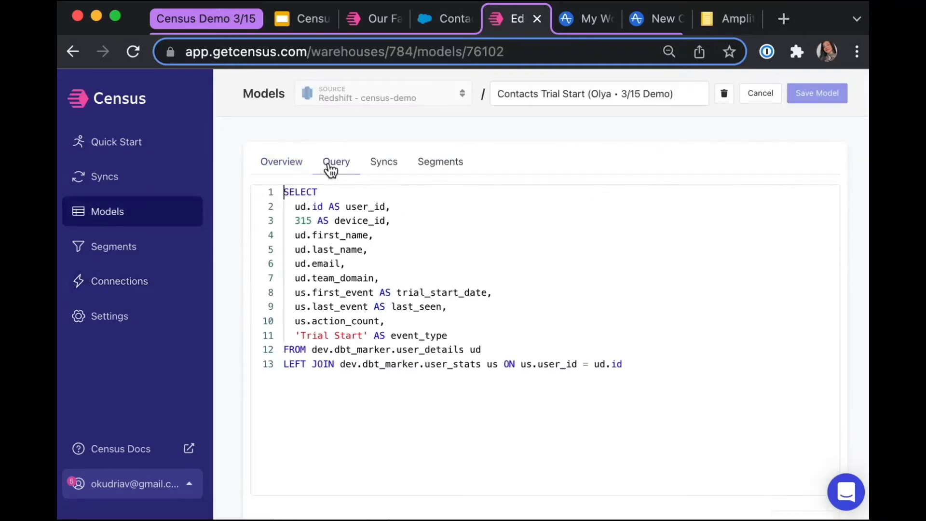
{"action": "left_click", "coordinate": [412, 221]}
{"action": "key", "text": "Return"}
{"action": "type", "text": "CONCAT(ud.id,ud.email) AS event_id,"}
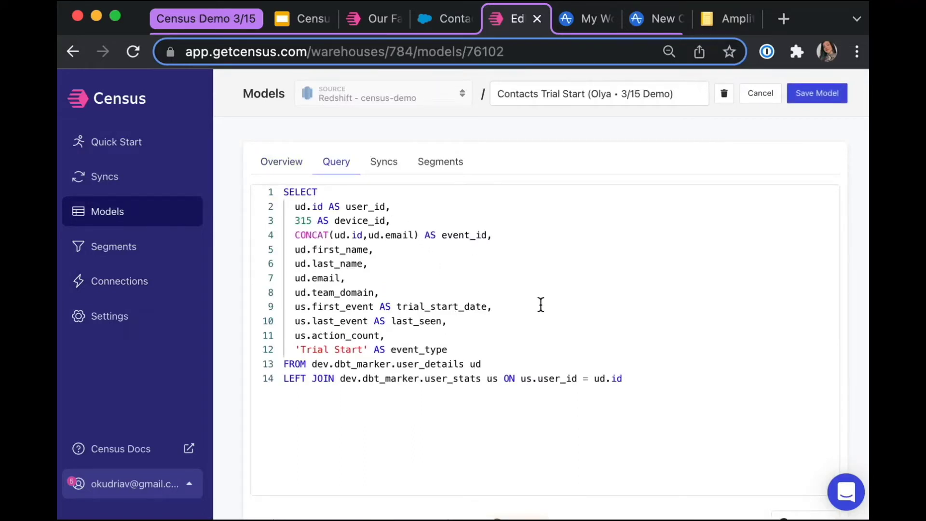
Preview the edited query's results and save the model.
{"action": "scroll", "coordinate": [605, 504], "scroll_direction": "down", "scroll_amount": 3}
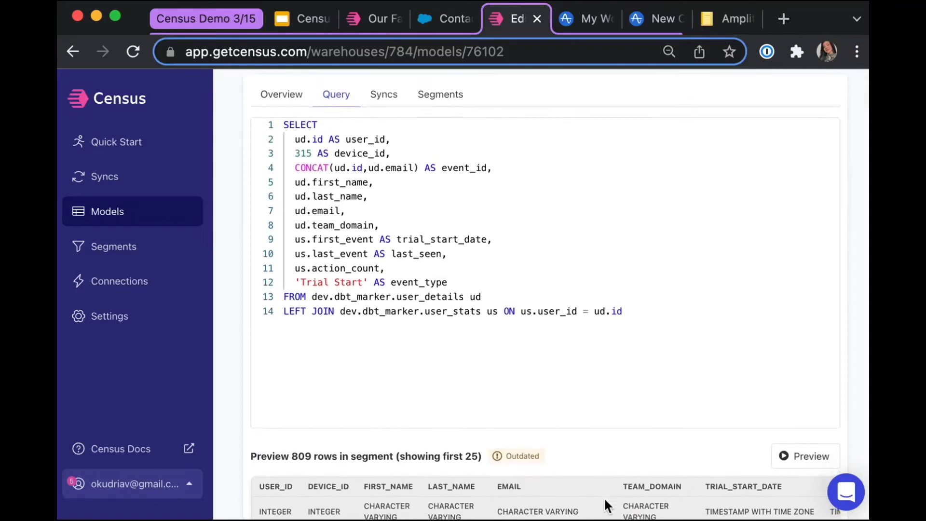
{"action": "left_click", "coordinate": [803, 451]}
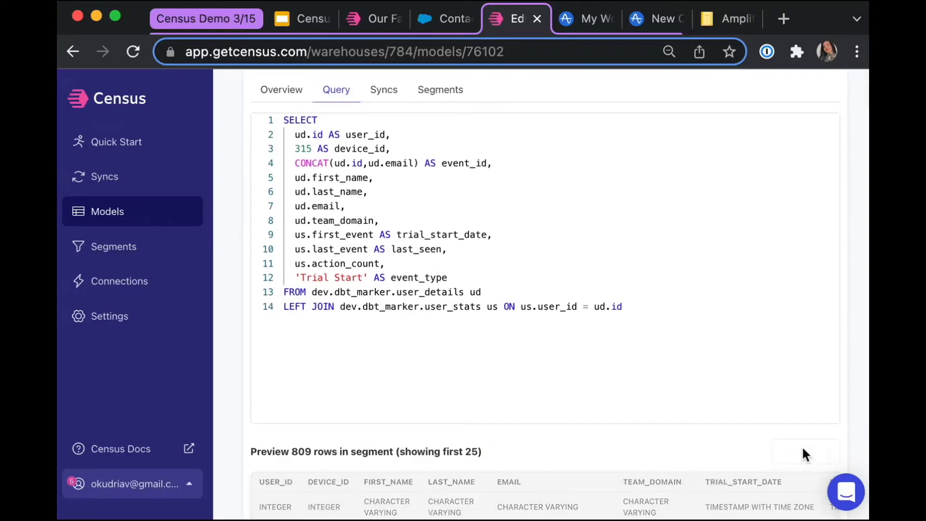
{"action": "scroll", "coordinate": [802, 451], "scroll_direction": "down", "scroll_amount": 3}
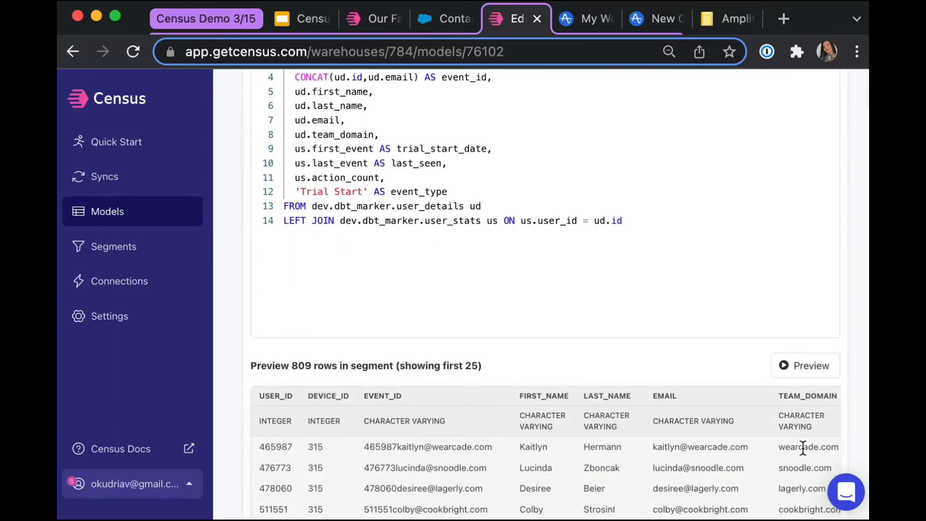
{"action": "scroll", "coordinate": [632, 470], "scroll_direction": "up", "scroll_amount": 4}
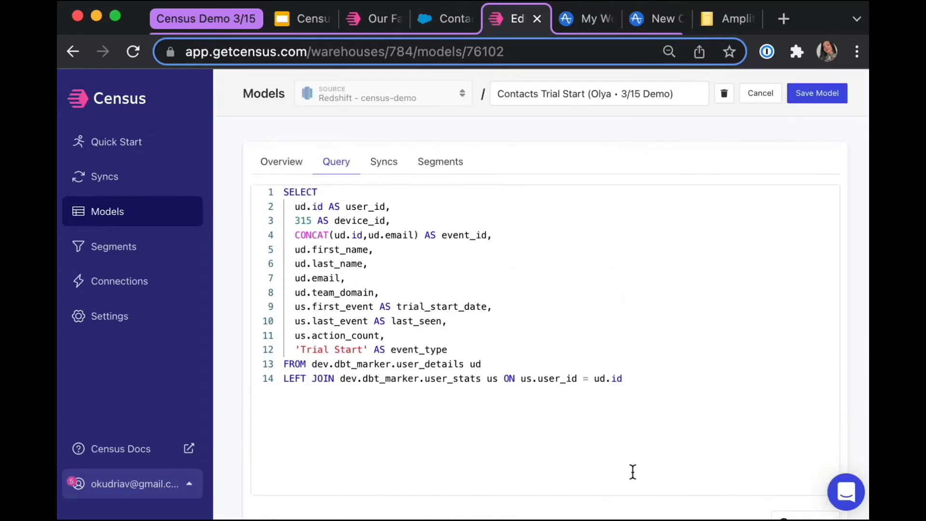
{"action": "left_click", "coordinate": [806, 95]}
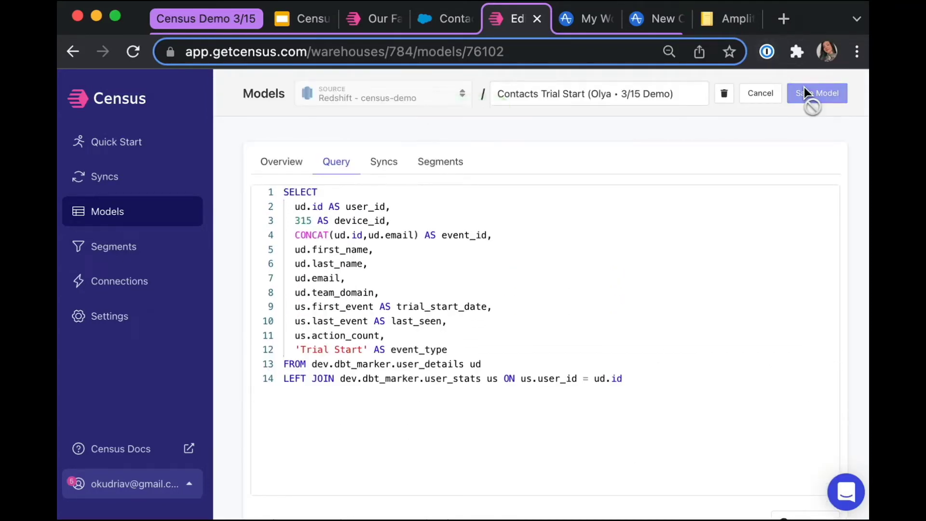
Create a new sync from the Contacts Trial Start model to Amplitude with Event as the destination object.
{"action": "left_click", "coordinate": [147, 176]}
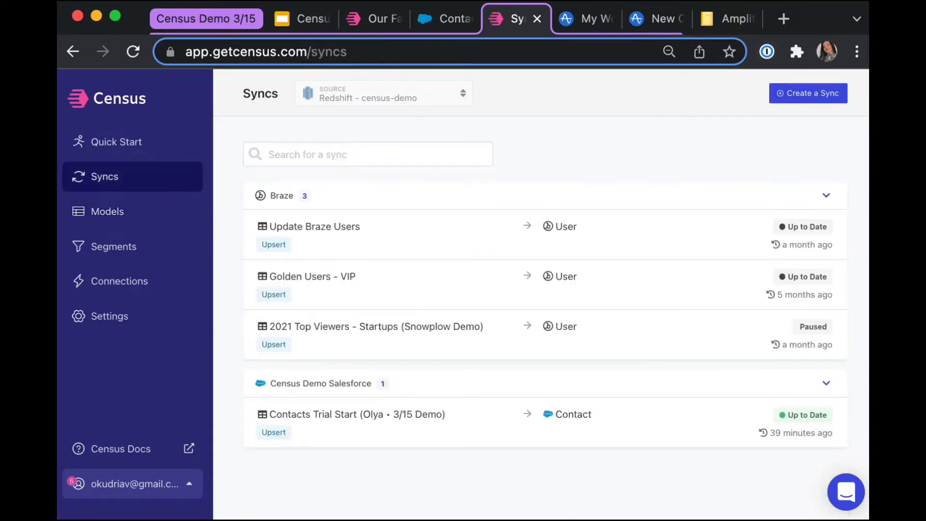
{"action": "left_click", "coordinate": [817, 98]}
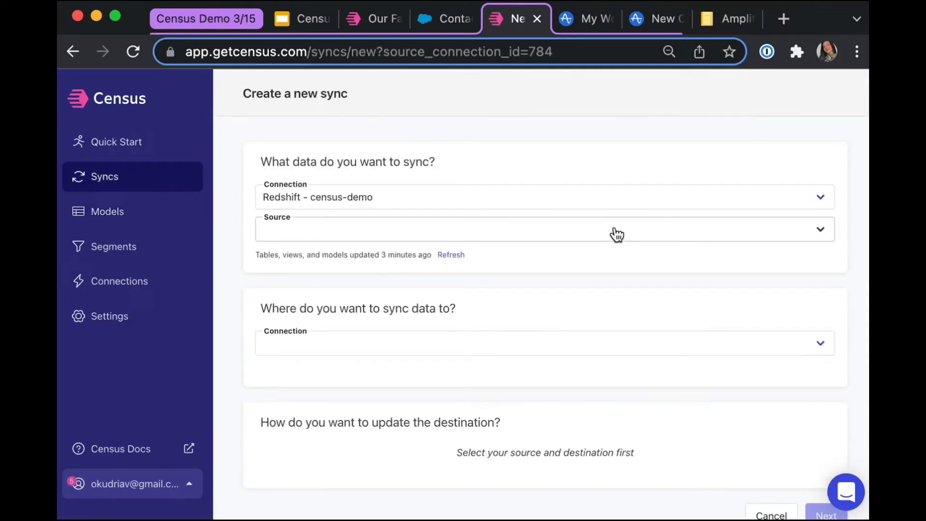
{"action": "left_click", "coordinate": [617, 235]}
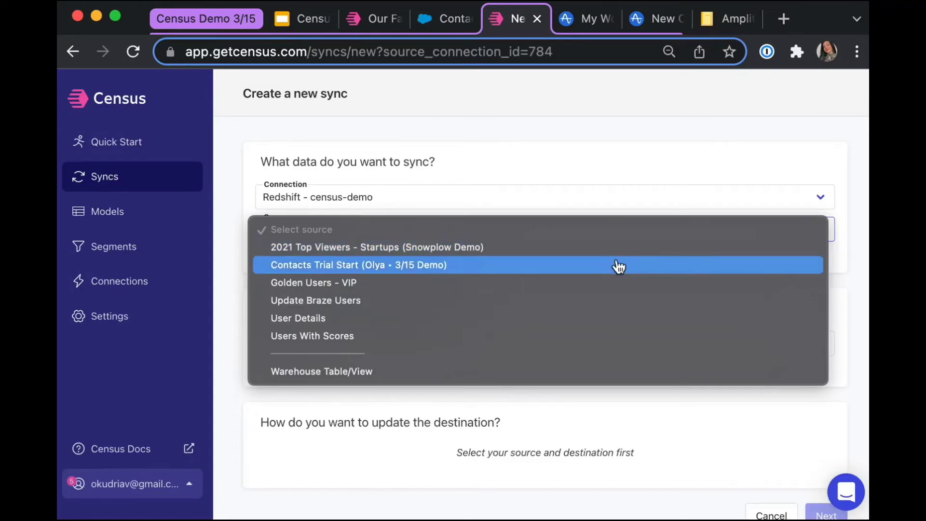
{"action": "left_click", "coordinate": [619, 267]}
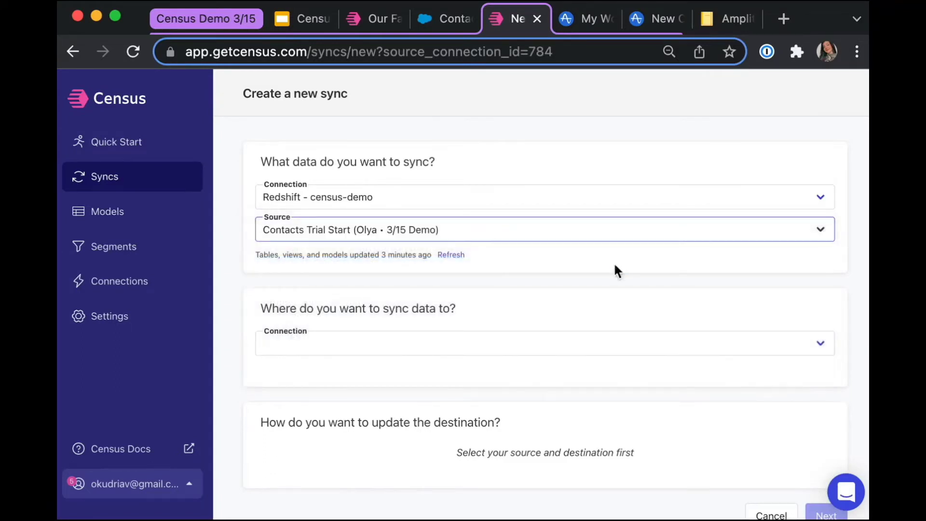
{"action": "left_click", "coordinate": [589, 344]}
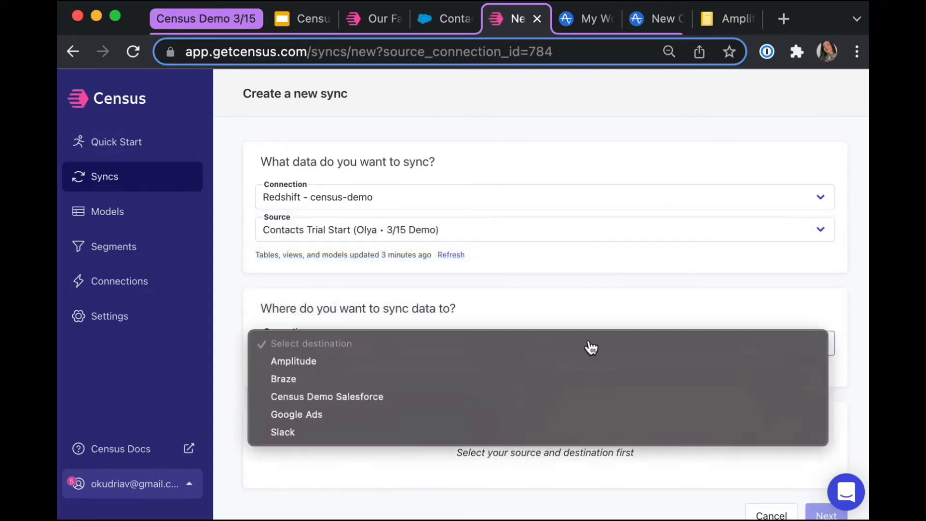
{"action": "left_click", "coordinate": [589, 361]}
{"action": "left_click", "coordinate": [591, 385]}
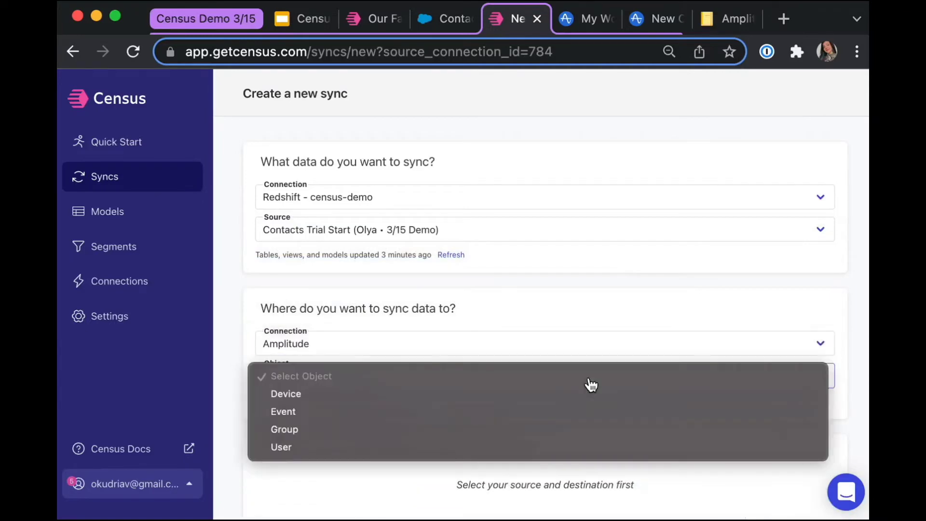
{"action": "left_click", "coordinate": [587, 413]}
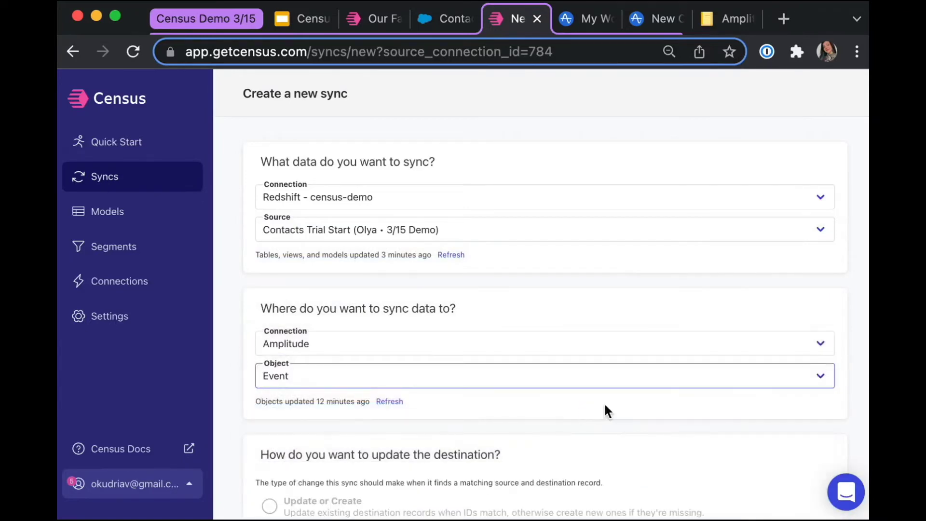
Keep the Append update behaviour and set event_id as the unique ID column for source records.
{"action": "scroll", "coordinate": [605, 406], "scroll_direction": "down", "scroll_amount": 5}
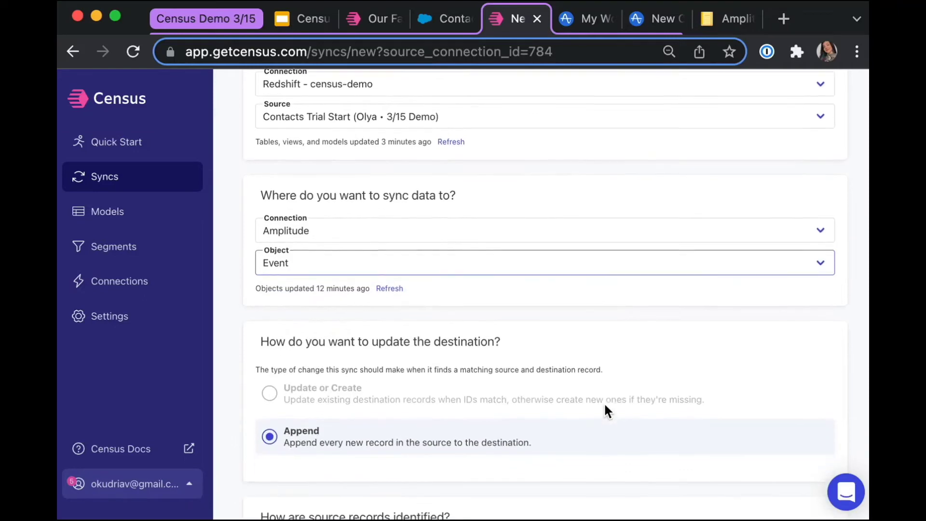
{"action": "scroll", "coordinate": [603, 405], "scroll_direction": "down", "scroll_amount": 2}
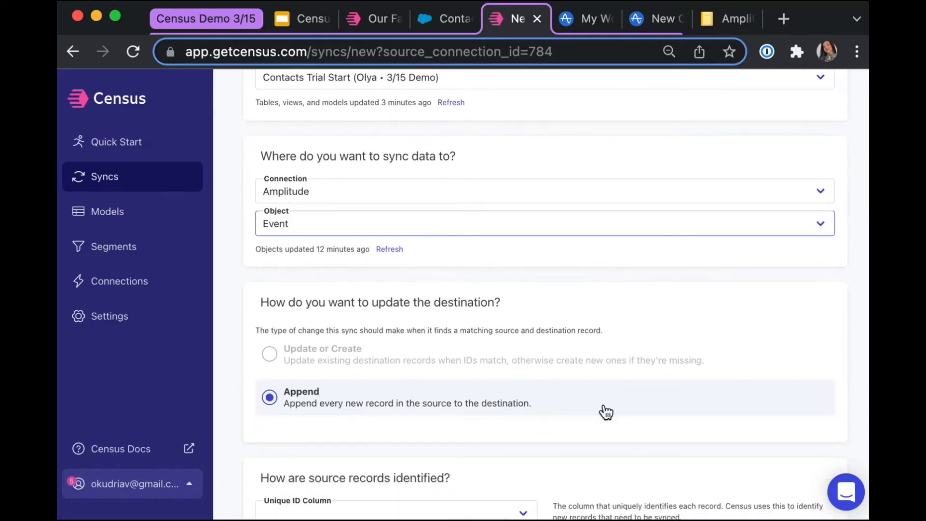
{"action": "scroll", "coordinate": [606, 411], "scroll_direction": "down", "scroll_amount": 7}
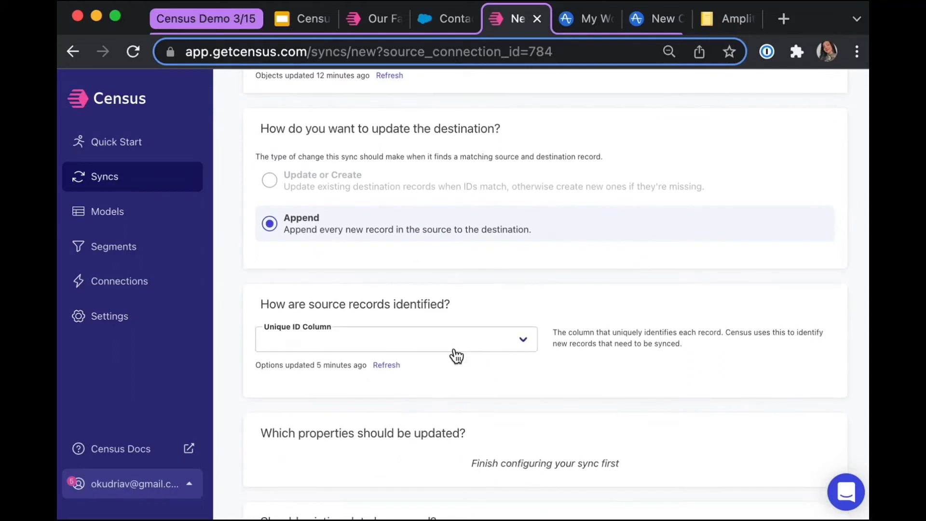
{"action": "left_click", "coordinate": [457, 356]}
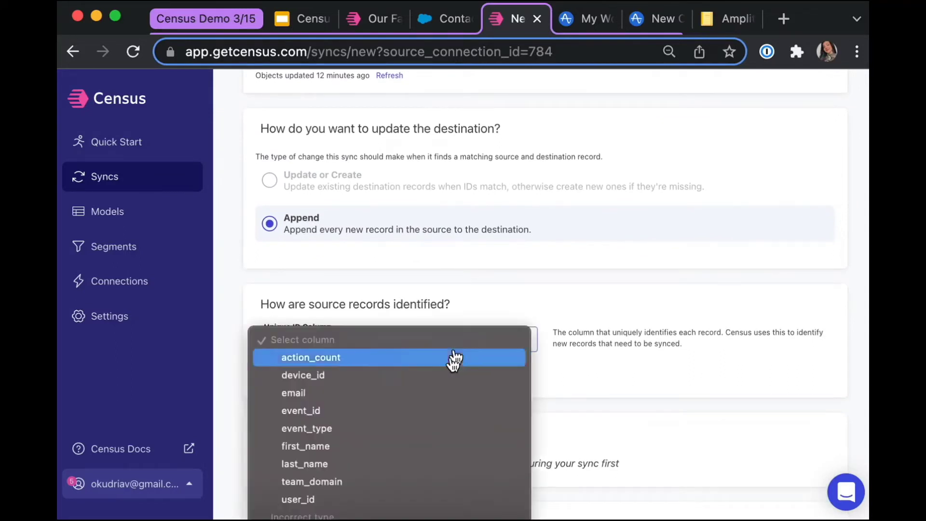
{"action": "left_click", "coordinate": [436, 412]}
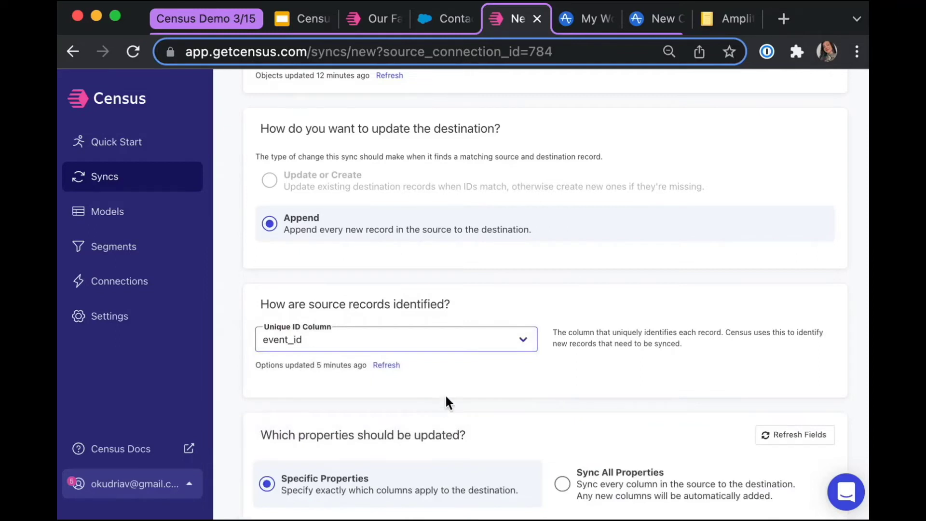
Add the device_id to Device ID and user_id to User ID mappings together using the multiple-mapping option.
{"action": "scroll", "coordinate": [460, 386], "scroll_direction": "down", "scroll_amount": 5}
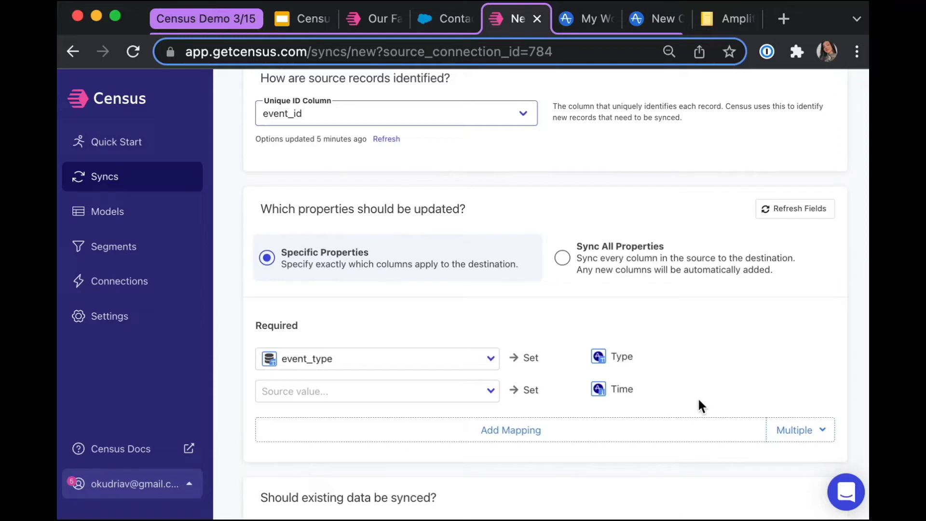
{"action": "left_click", "coordinate": [788, 437]}
{"action": "left_click", "coordinate": [801, 461]}
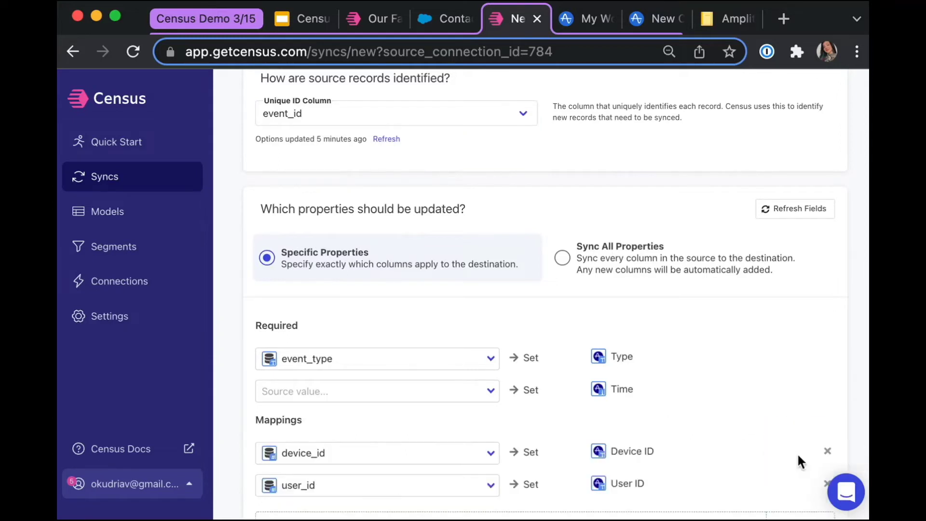
Map the trial_start_date source column to the required Time field and review the existing-data options.
{"action": "scroll", "coordinate": [739, 370], "scroll_direction": "down", "scroll_amount": 2}
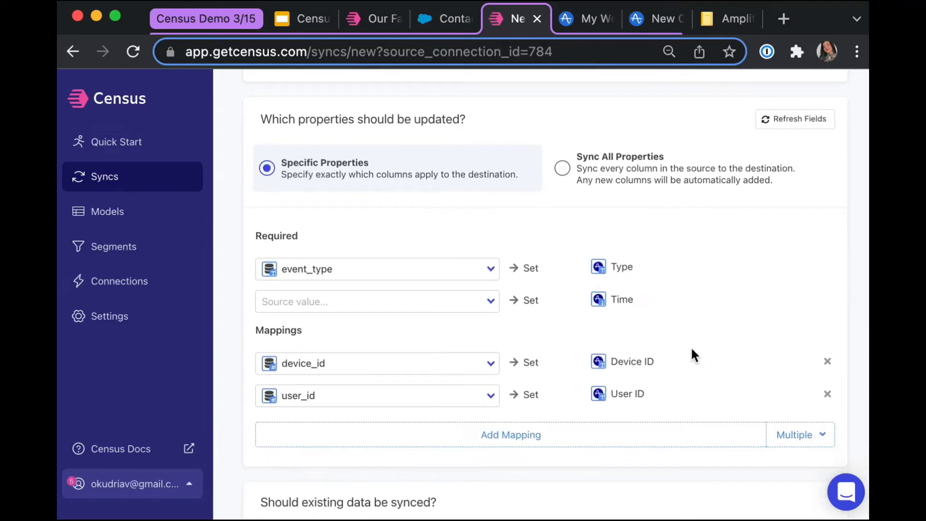
{"action": "left_click", "coordinate": [457, 302]}
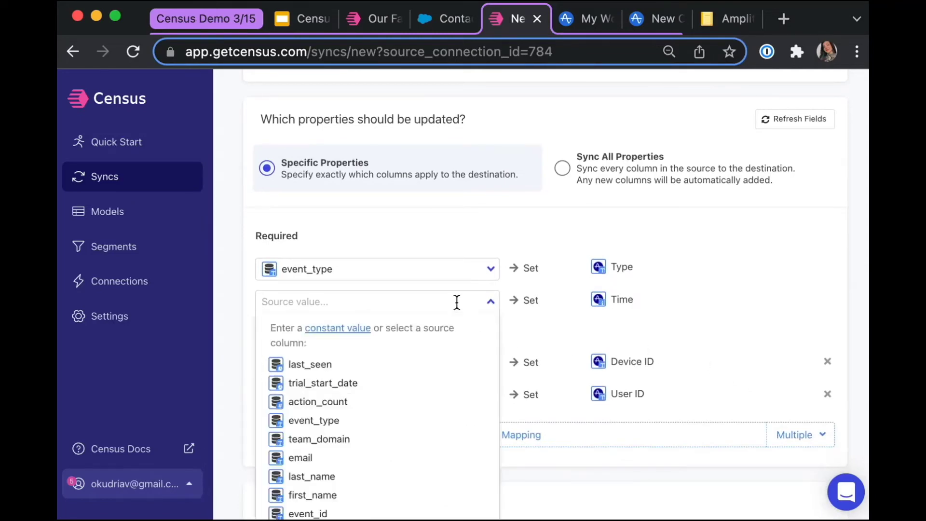
{"action": "type", "text": "trial"}
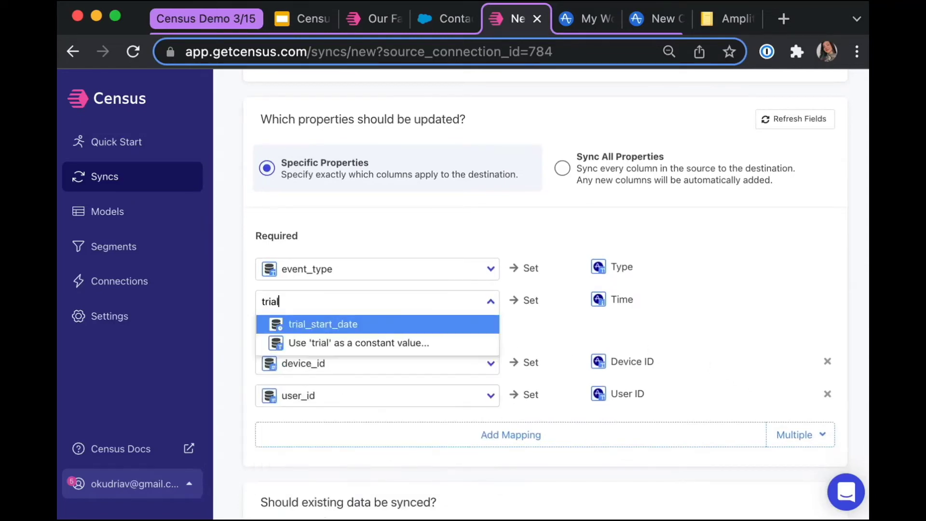
{"action": "left_click", "coordinate": [408, 326]}
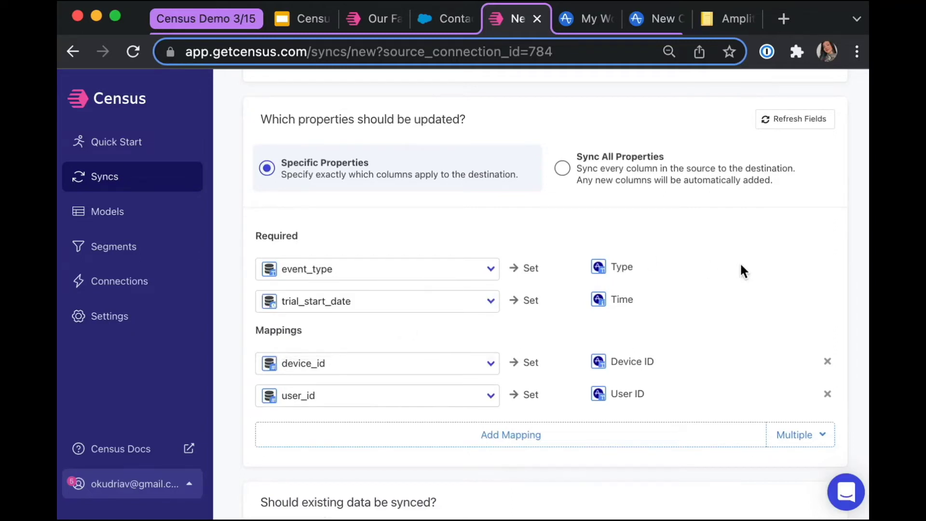
{"action": "scroll", "coordinate": [742, 266], "scroll_direction": "down", "scroll_amount": 4}
{"action": "scroll", "coordinate": [742, 265], "scroll_direction": "down", "scroll_amount": 2}
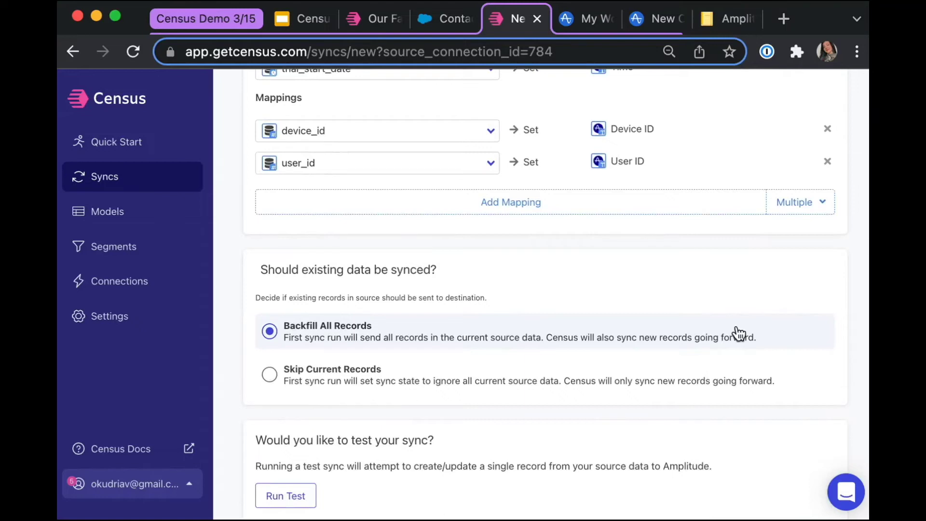
Keep the Backfill All Records option, enable running a sync now, and create the Trial Start to Amplitude Event sync.
{"action": "scroll", "coordinate": [739, 333], "scroll_direction": "down", "scroll_amount": 4}
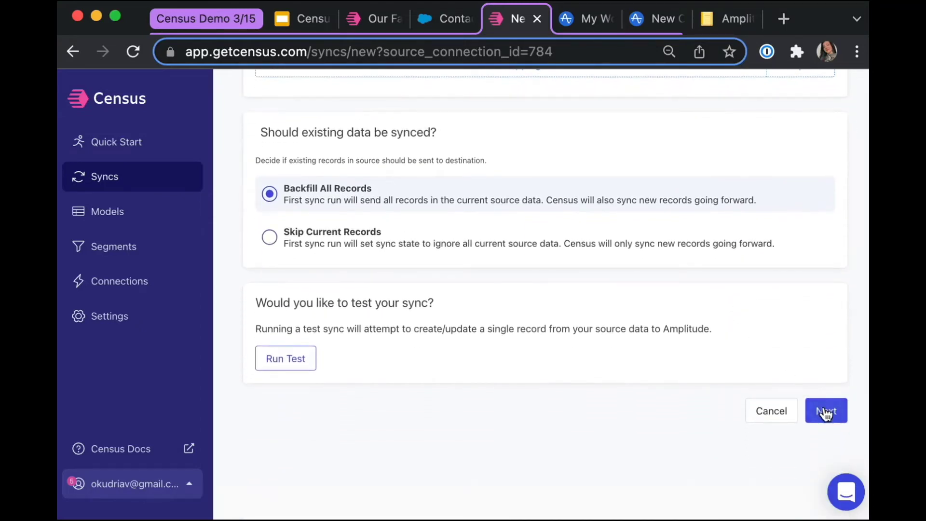
{"action": "left_click", "coordinate": [826, 412]}
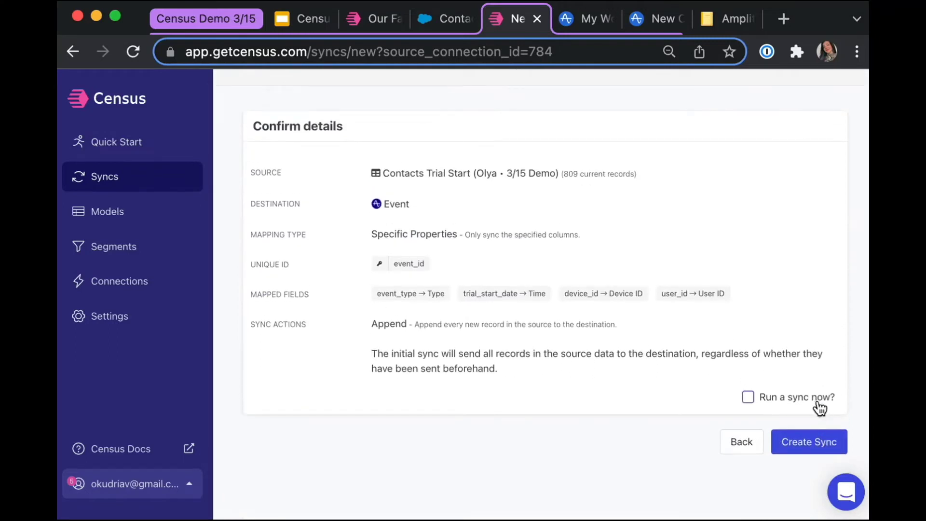
{"action": "left_click", "coordinate": [815, 401]}
{"action": "left_click", "coordinate": [822, 446]}
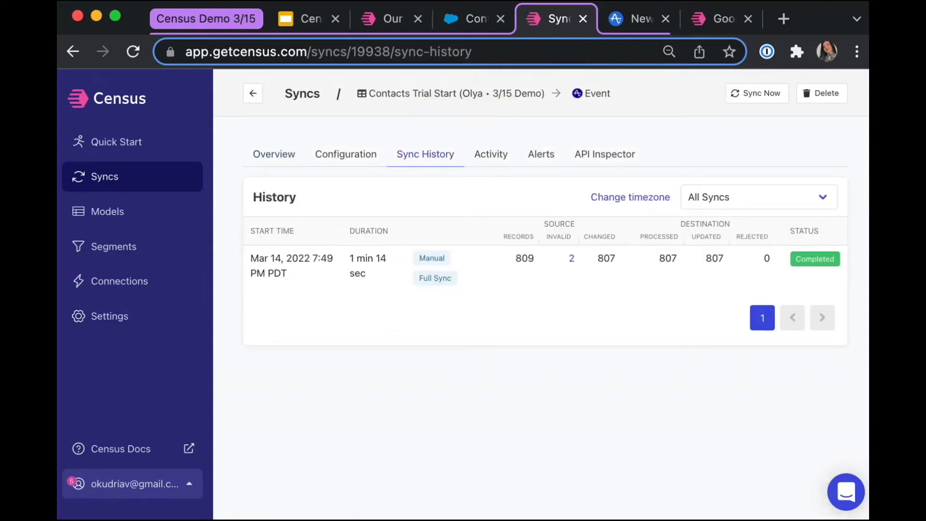
Switch to the Amplitude segmentation chart, add the Trial Start event, and review the resulting line chart.
{"action": "left_click", "coordinate": [635, 21]}
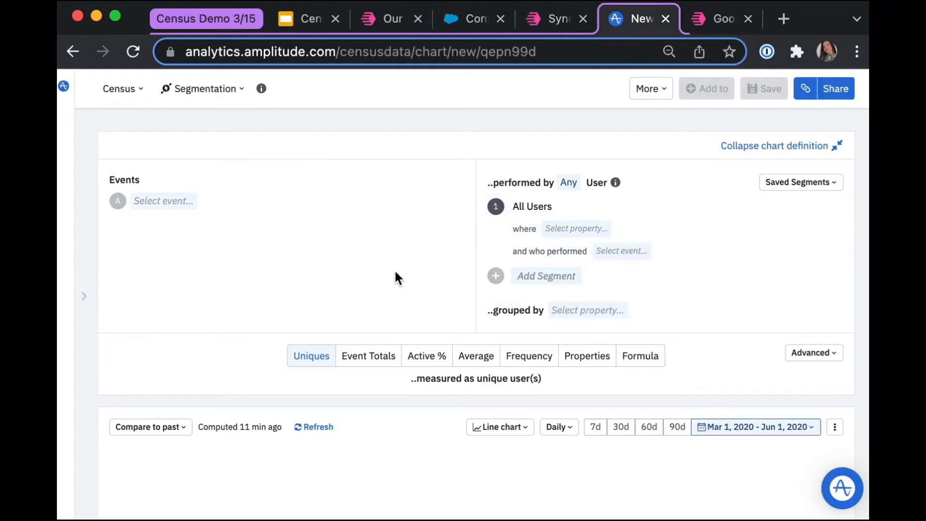
{"action": "left_click", "coordinate": [181, 205]}
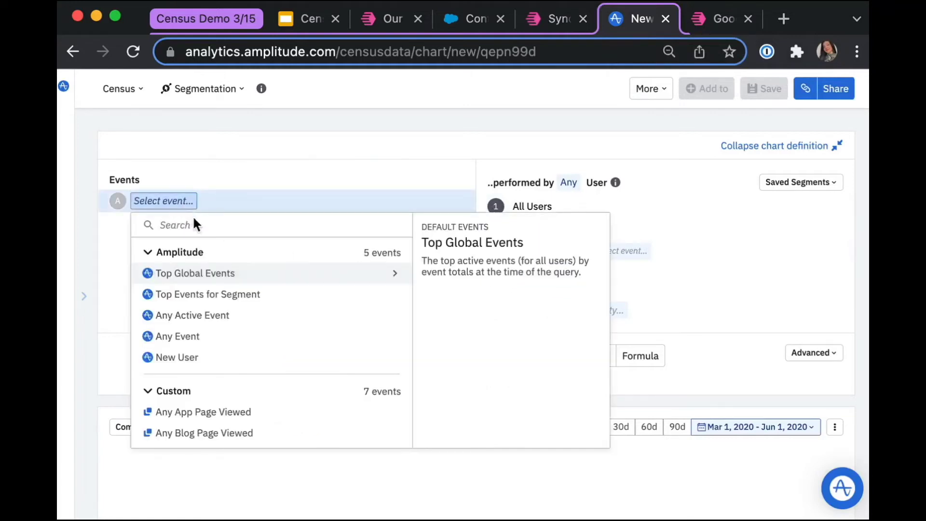
{"action": "type", "text": "Trial"}
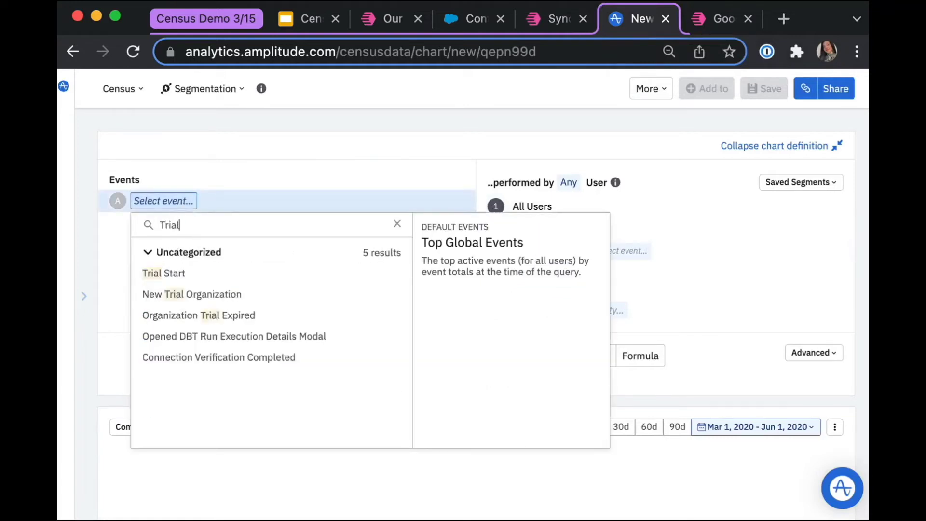
{"action": "left_click", "coordinate": [196, 273]}
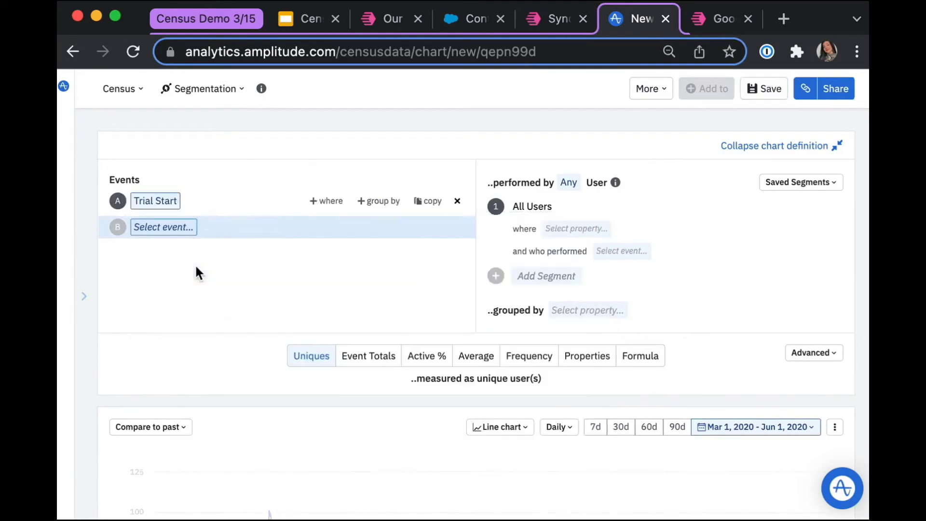
{"action": "scroll", "coordinate": [860, 279], "scroll_direction": "down", "scroll_amount": 5}
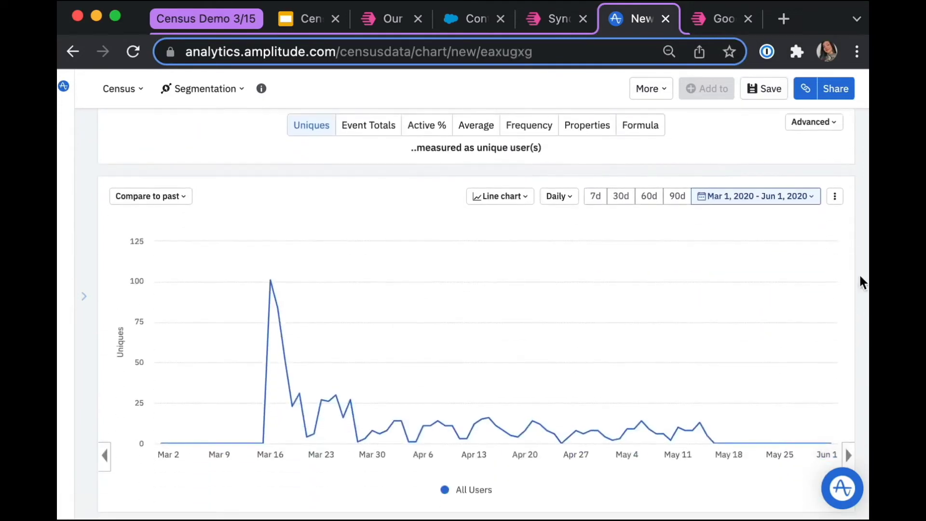
{"action": "scroll", "coordinate": [860, 277], "scroll_direction": "down", "scroll_amount": 1}
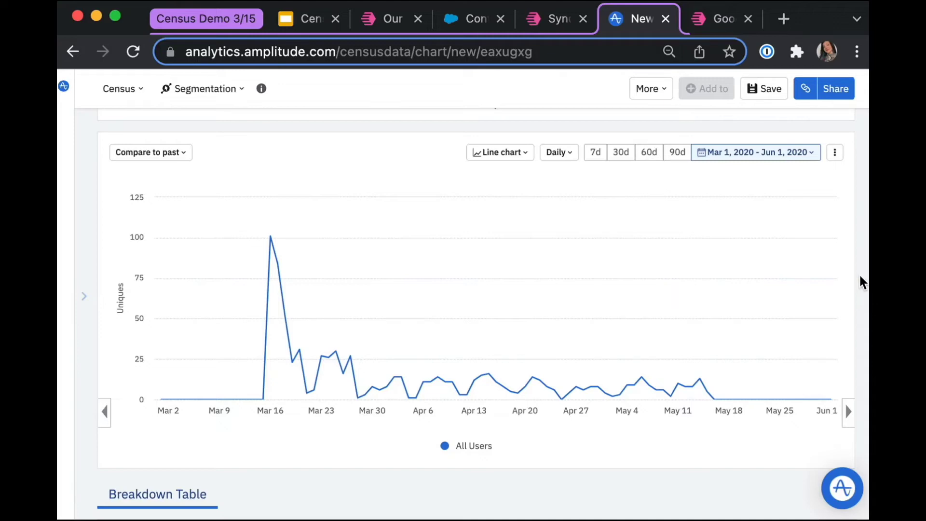
{"action": "scroll", "coordinate": [640, 299], "scroll_direction": "up", "scroll_amount": 6}
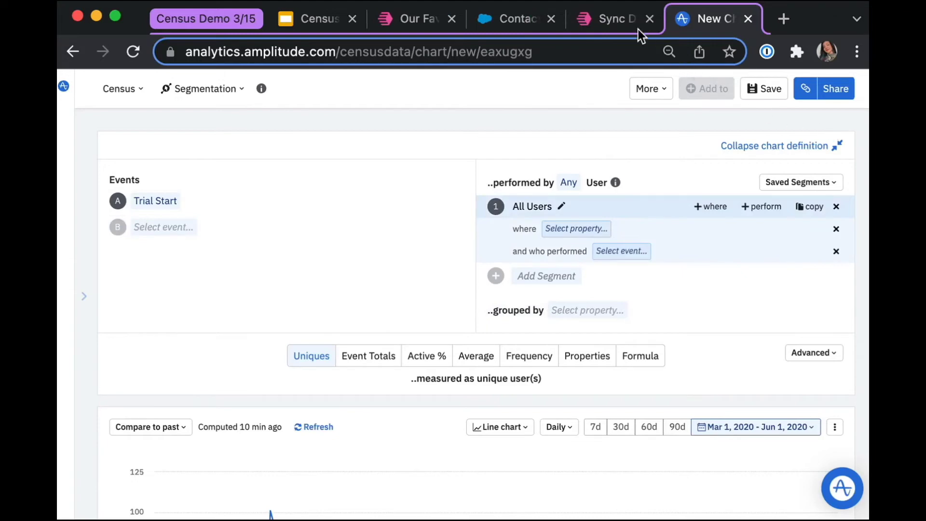
Switch back to Census and start a new segment named Snoodle Users based on the Contacts Trial Start (Olya • 3/15 Demo) model.
{"action": "left_click", "coordinate": [613, 17]}
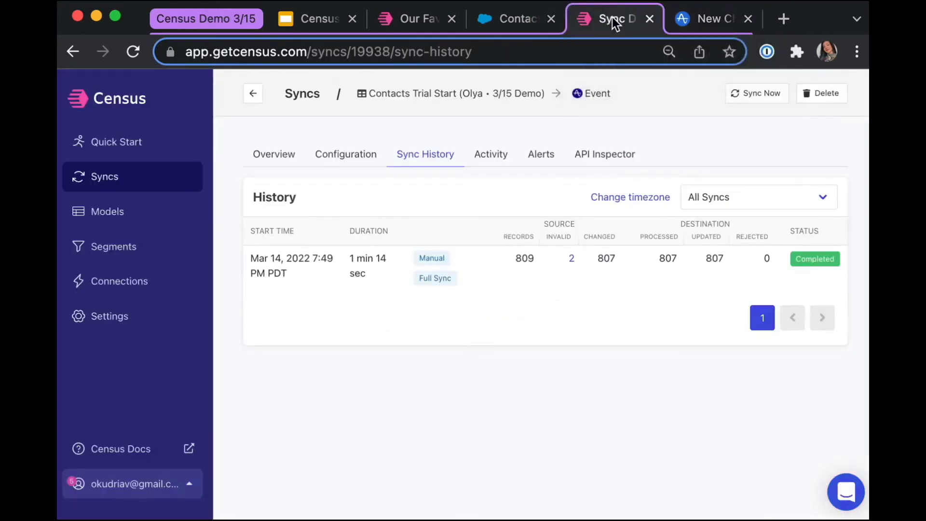
{"action": "left_click", "coordinate": [160, 246]}
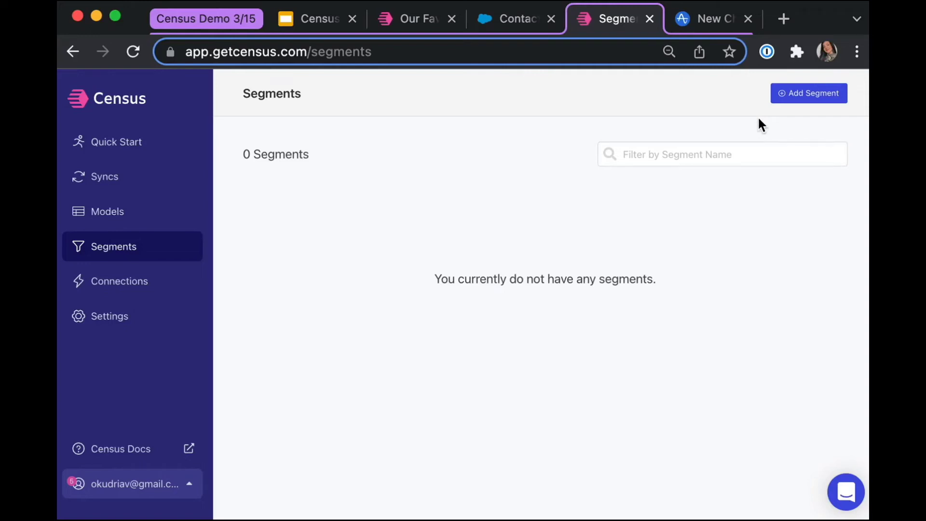
{"action": "left_click", "coordinate": [810, 96]}
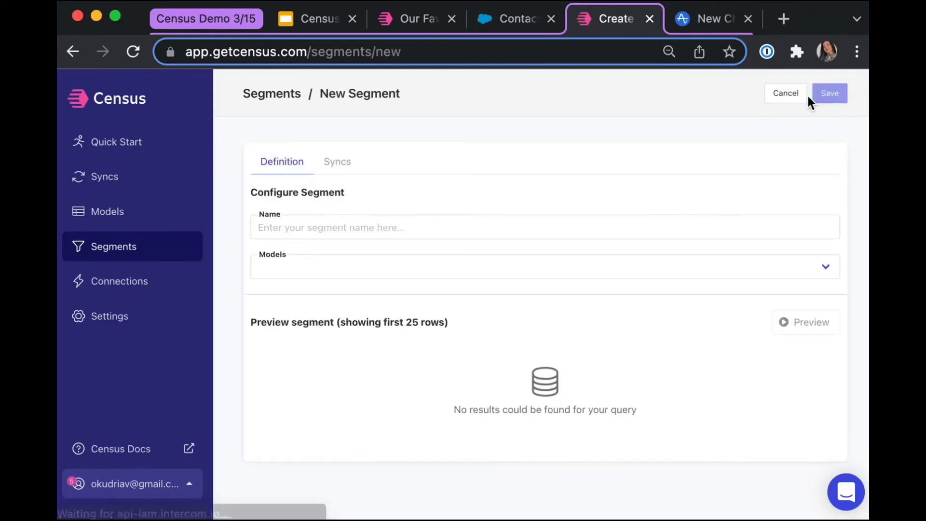
{"action": "left_click", "coordinate": [721, 232]}
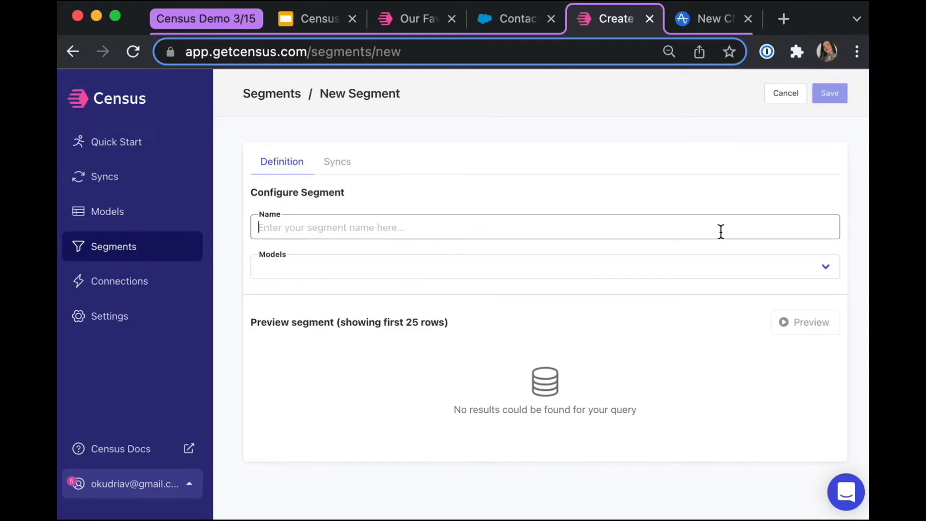
{"action": "type", "text": "Sn"}
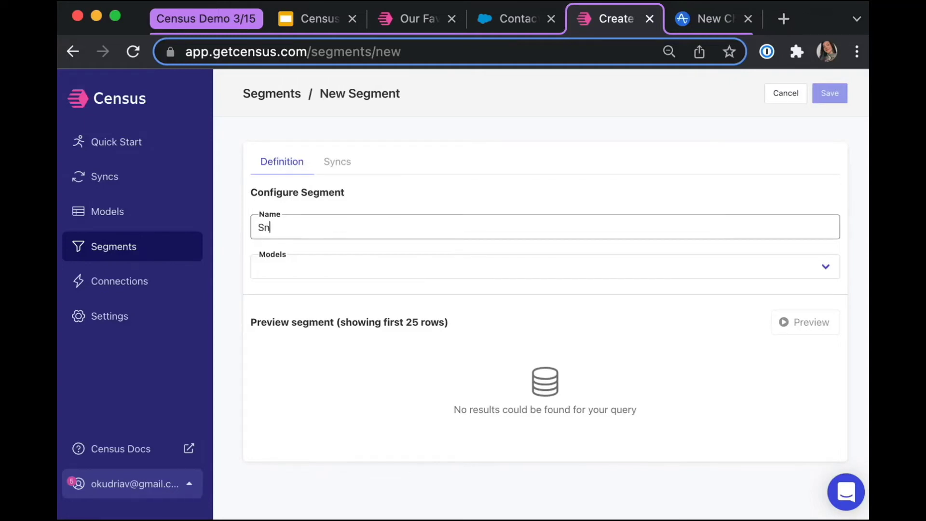
{"action": "type", "text": "oodle Users"}
{"action": "left_click", "coordinate": [663, 275]}
{"action": "left_click", "coordinate": [663, 275]}
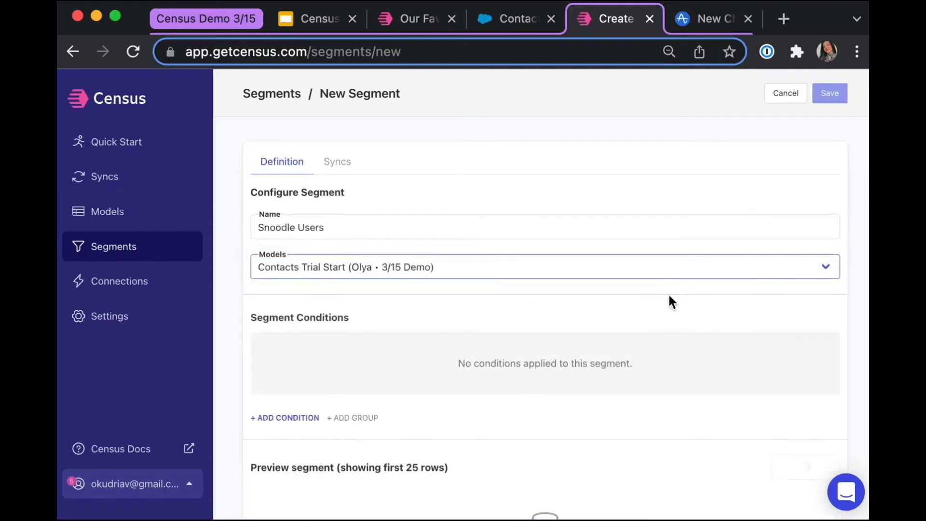
Add a segment condition where team_domain starts with snoodle.
{"action": "scroll", "coordinate": [669, 295], "scroll_direction": "down", "scroll_amount": 1}
{"action": "scroll", "coordinate": [669, 298], "scroll_direction": "down", "scroll_amount": 2}
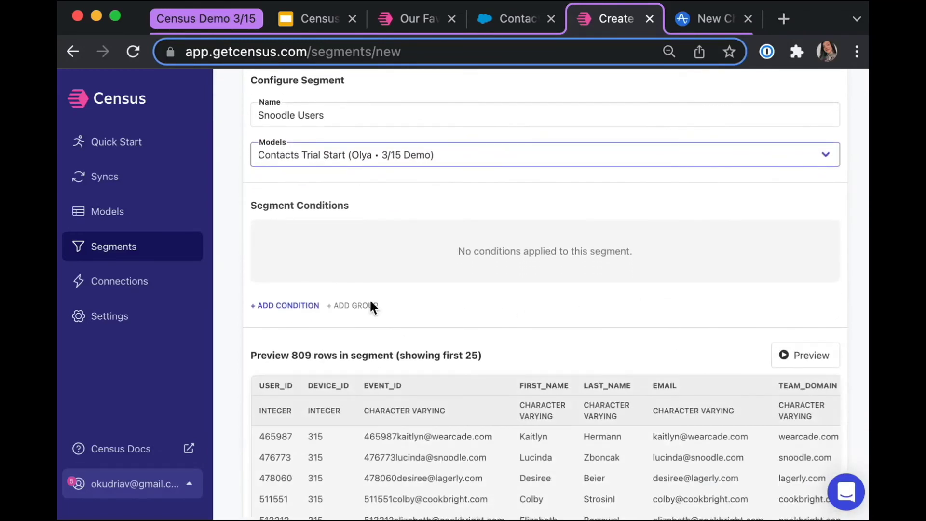
{"action": "left_click", "coordinate": [298, 305]}
{"action": "left_click", "coordinate": [344, 236]}
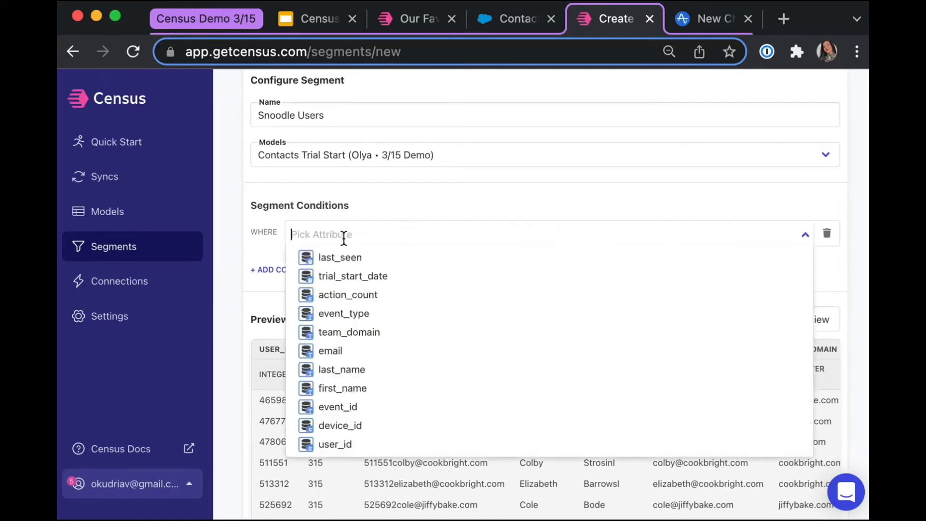
{"action": "type", "text": "team"}
{"action": "key", "text": "Return"}
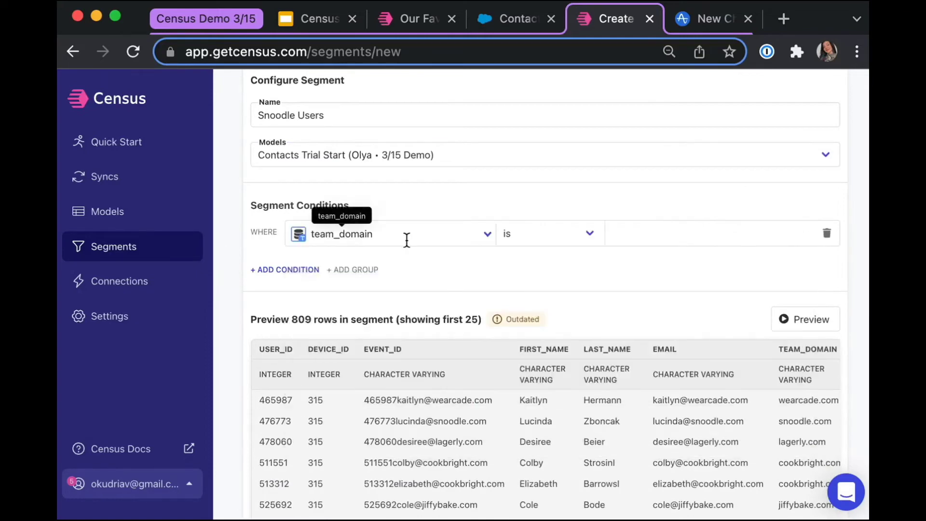
{"action": "left_click", "coordinate": [542, 234]}
{"action": "left_click", "coordinate": [552, 266]}
{"action": "left_click", "coordinate": [626, 238]}
{"action": "type", "text": "snoodle"}
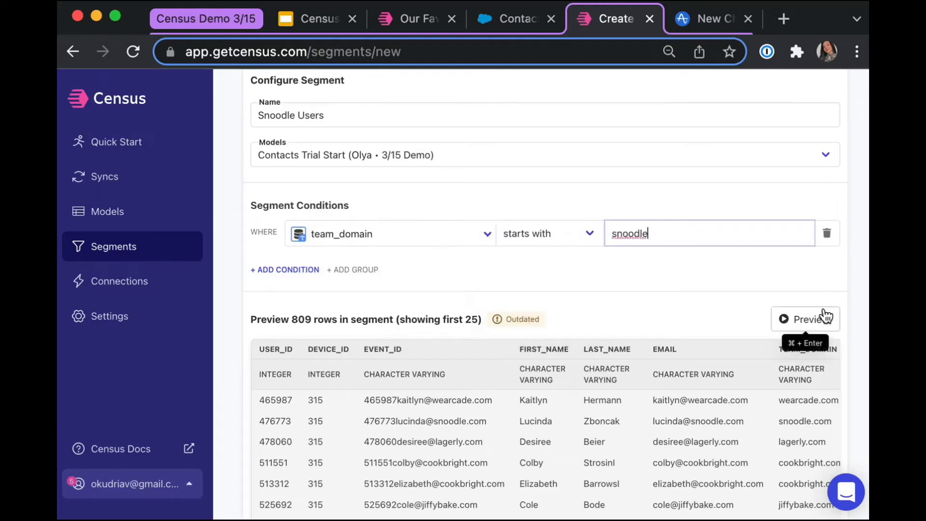
Preview the rows matching the Snoodle Users segment, and save the segment before returning to the segments list.
{"action": "left_click", "coordinate": [825, 316]}
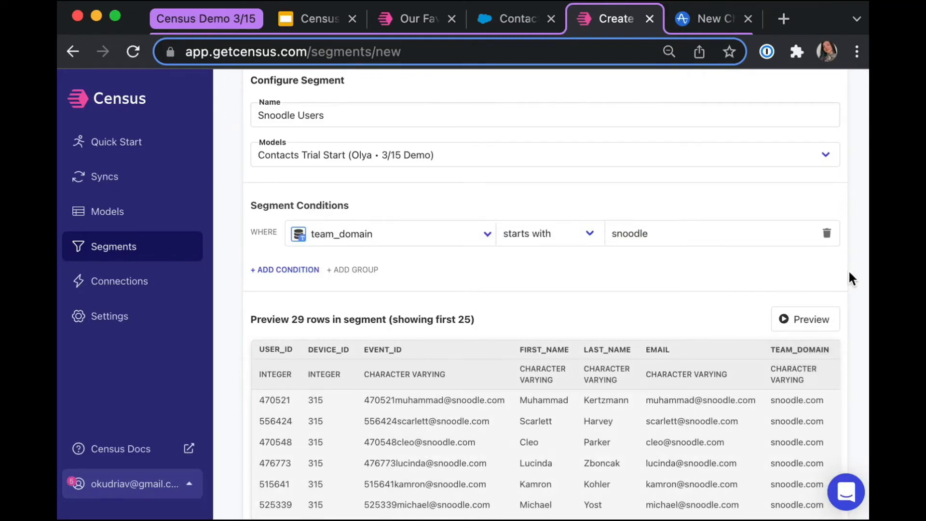
{"action": "scroll", "coordinate": [849, 273], "scroll_direction": "down", "scroll_amount": 4}
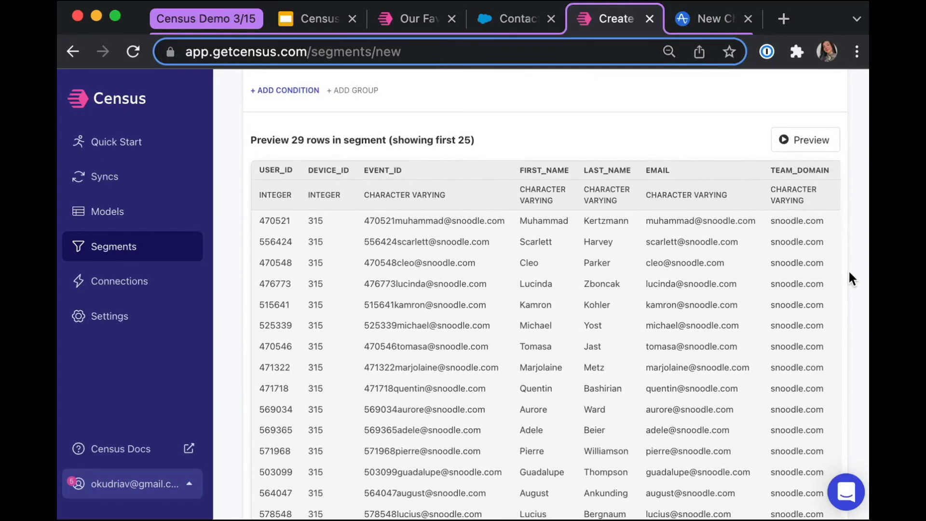
{"action": "scroll", "coordinate": [849, 273], "scroll_direction": "down", "scroll_amount": 1}
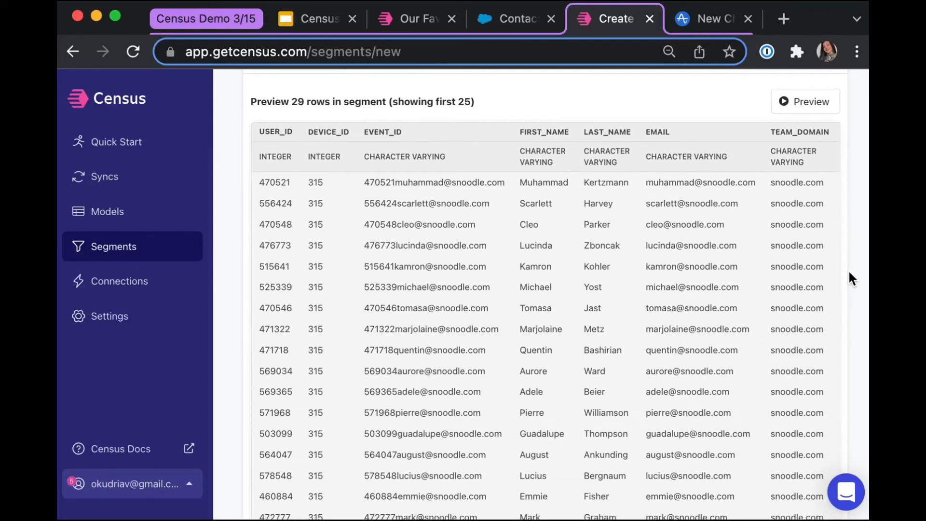
{"action": "scroll", "coordinate": [849, 278], "scroll_direction": "down", "scroll_amount": 1}
{"action": "scroll", "coordinate": [849, 278], "scroll_direction": "up", "scroll_amount": 3}
{"action": "scroll", "coordinate": [849, 270], "scroll_direction": "up", "scroll_amount": 3}
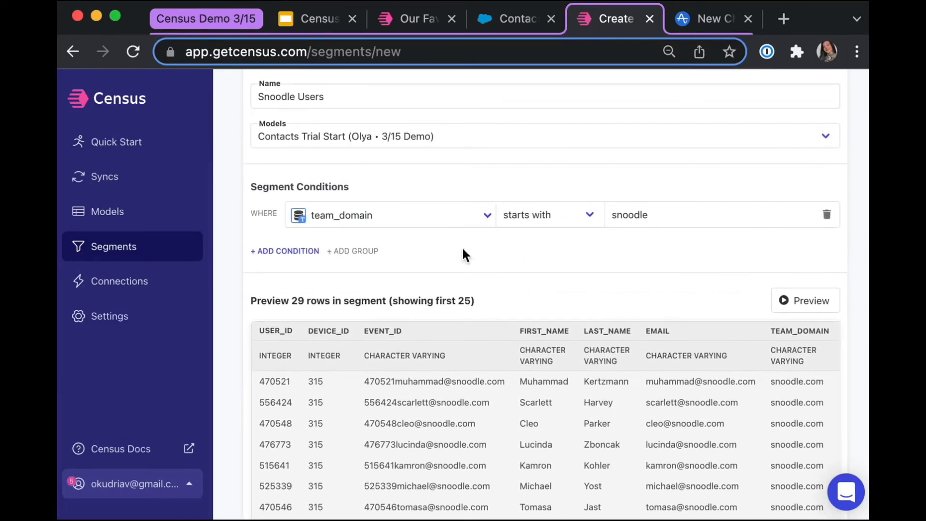
{"action": "scroll", "coordinate": [463, 251], "scroll_direction": "up", "scroll_amount": 2}
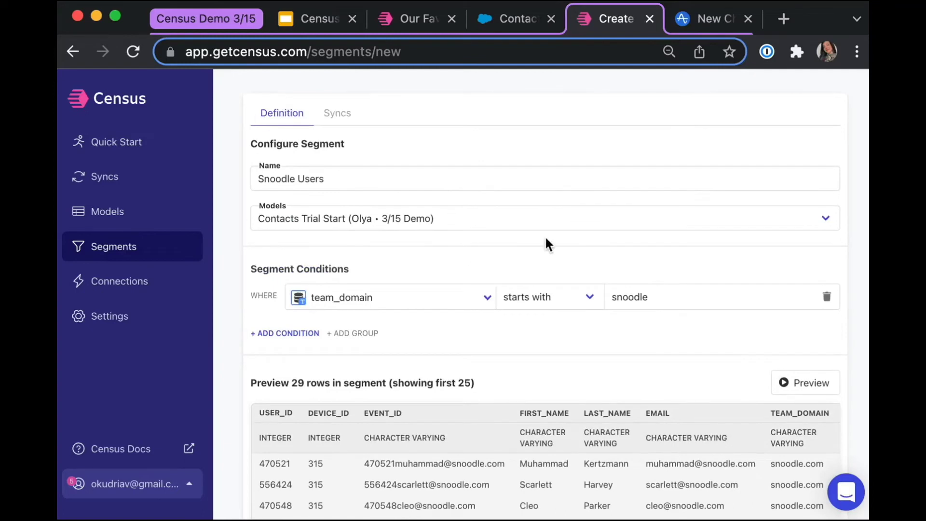
{"action": "scroll", "coordinate": [546, 239], "scroll_direction": "up", "scroll_amount": 1}
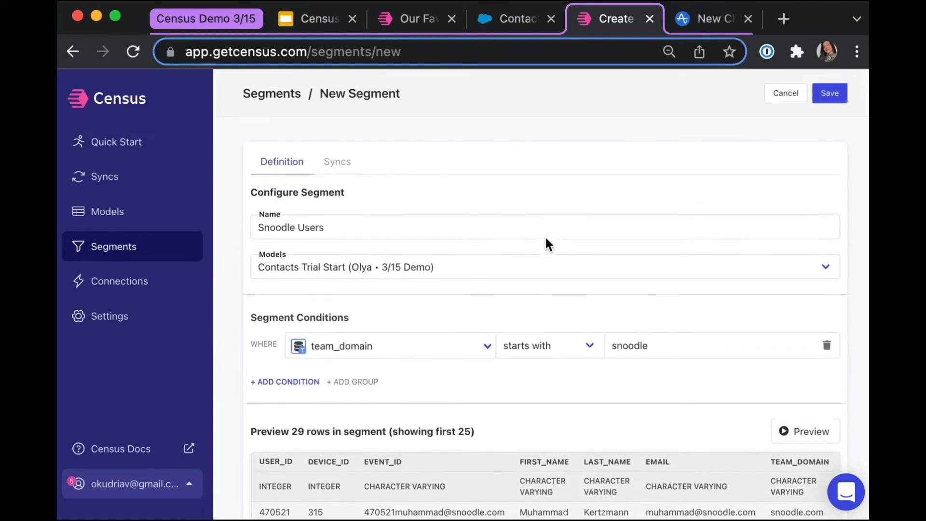
{"action": "left_click", "coordinate": [835, 94]}
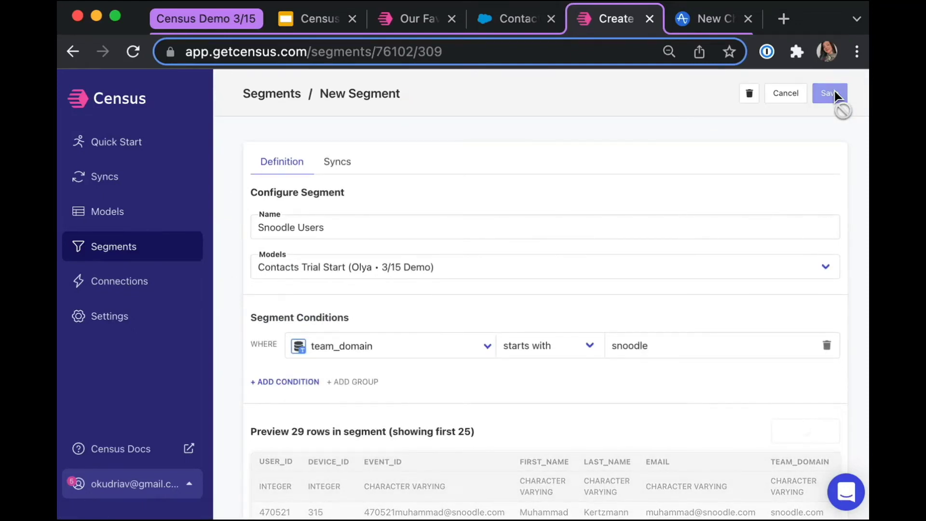
{"action": "left_click", "coordinate": [137, 254]}
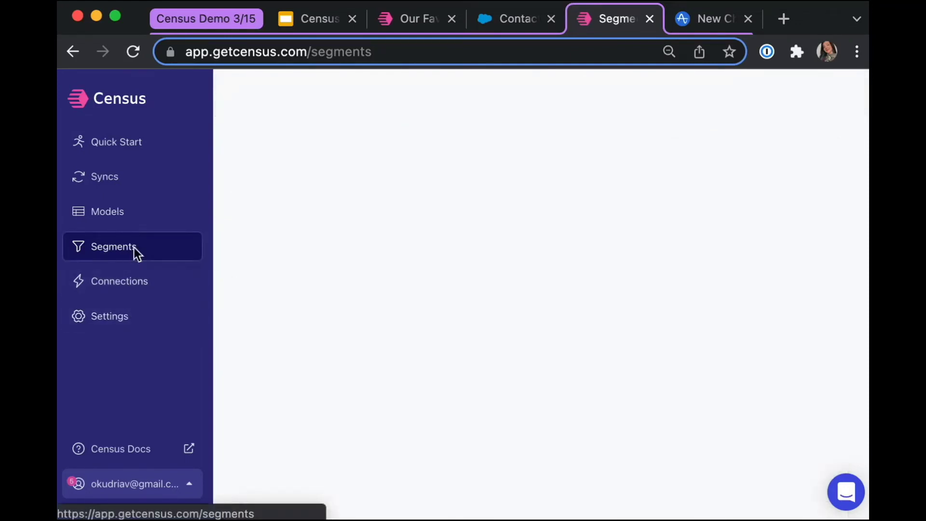